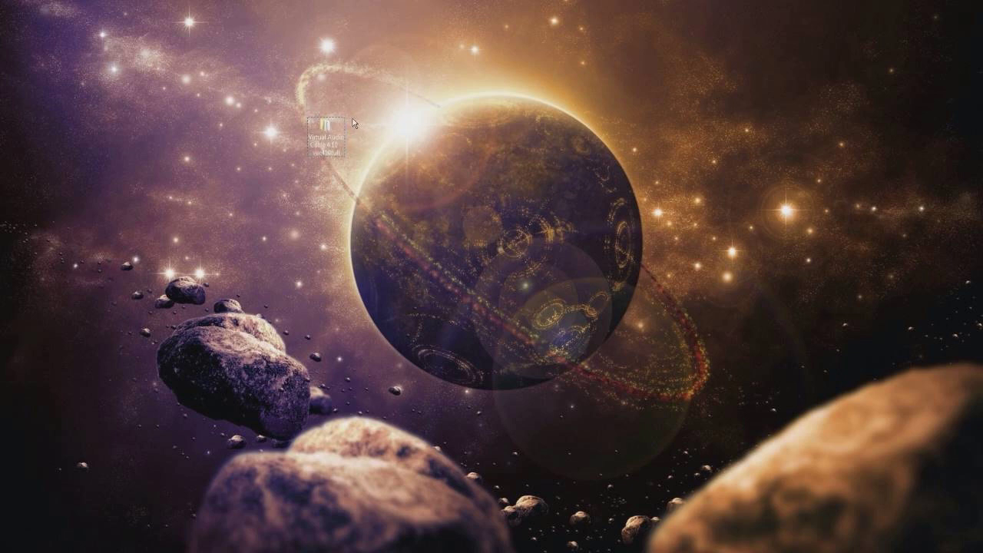
Step: Open the Virtual Audio Cable vac410full folder from the desktop and survey its files
click(332, 130)
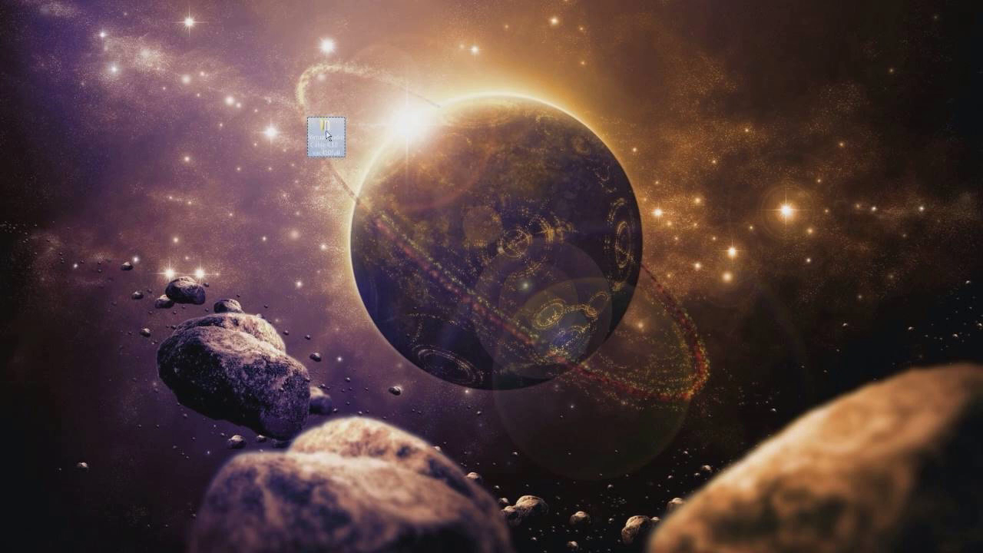
double_click(327, 135)
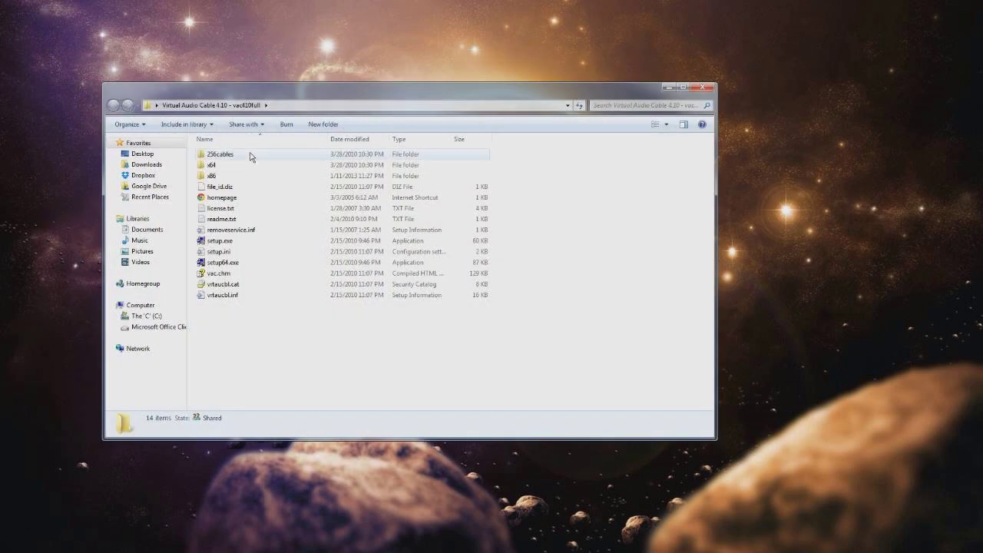
drag(213, 315, 248, 162)
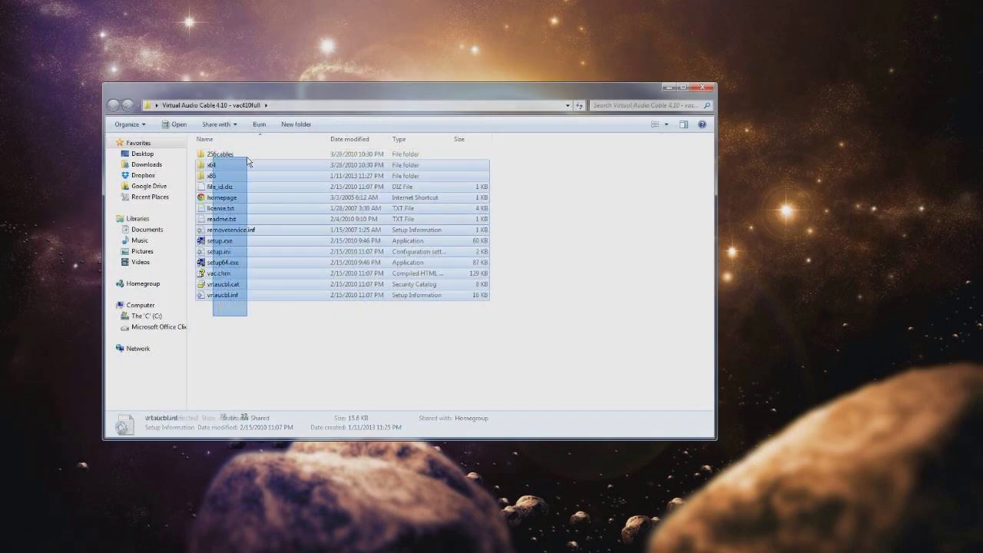
click(255, 321)
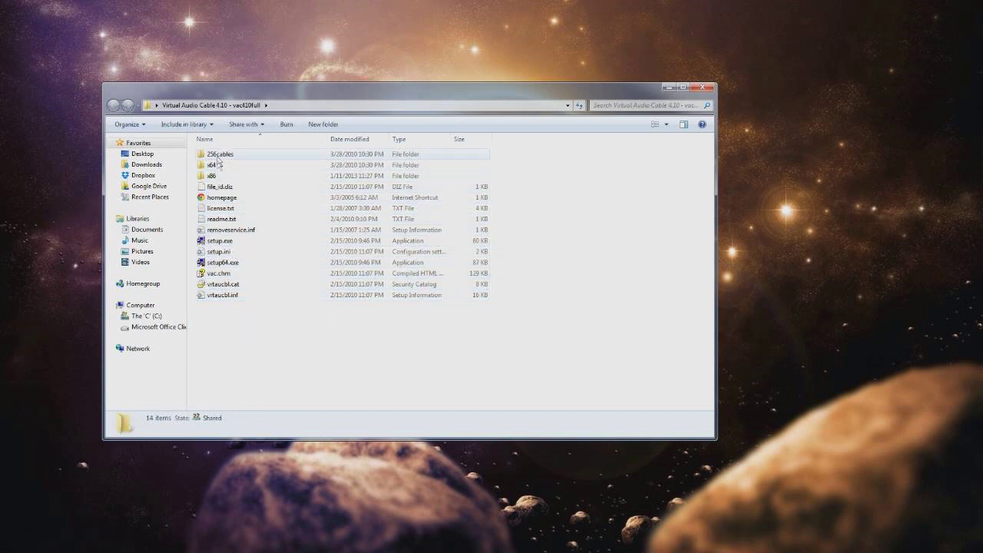
Step: Select the x86 and x64 folders in the vac410full file list
click(213, 176)
click(214, 165)
click(215, 176)
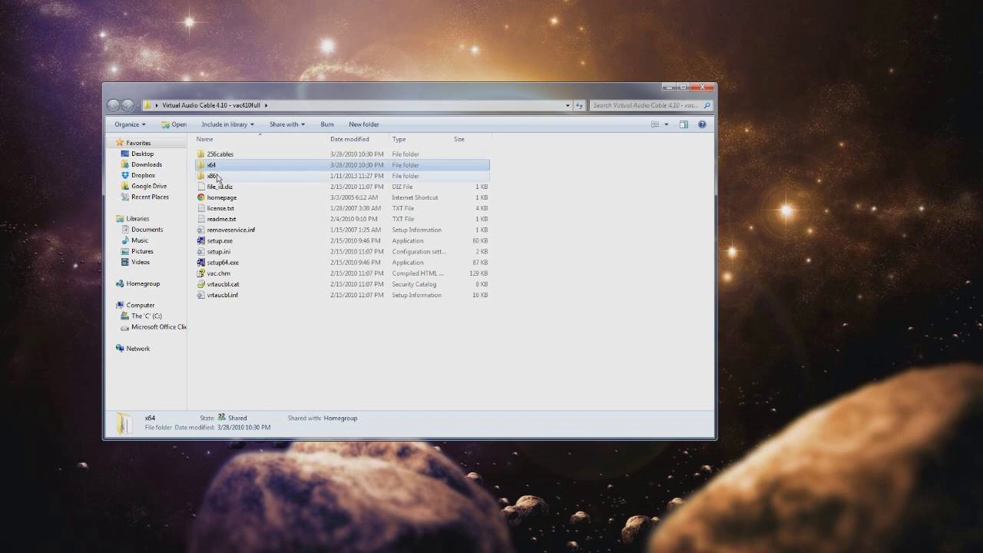
click(217, 178)
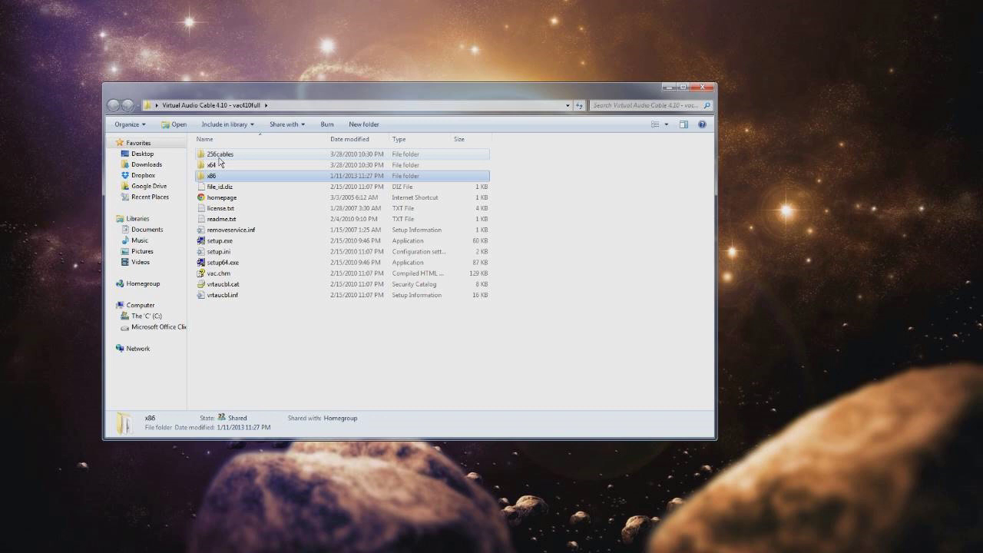
mouse_move(222, 180)
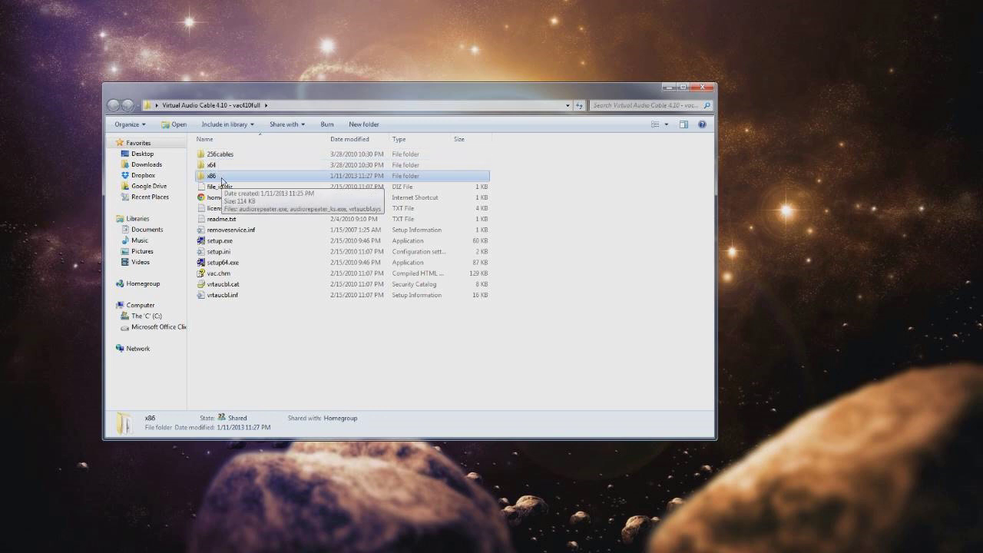
click(215, 169)
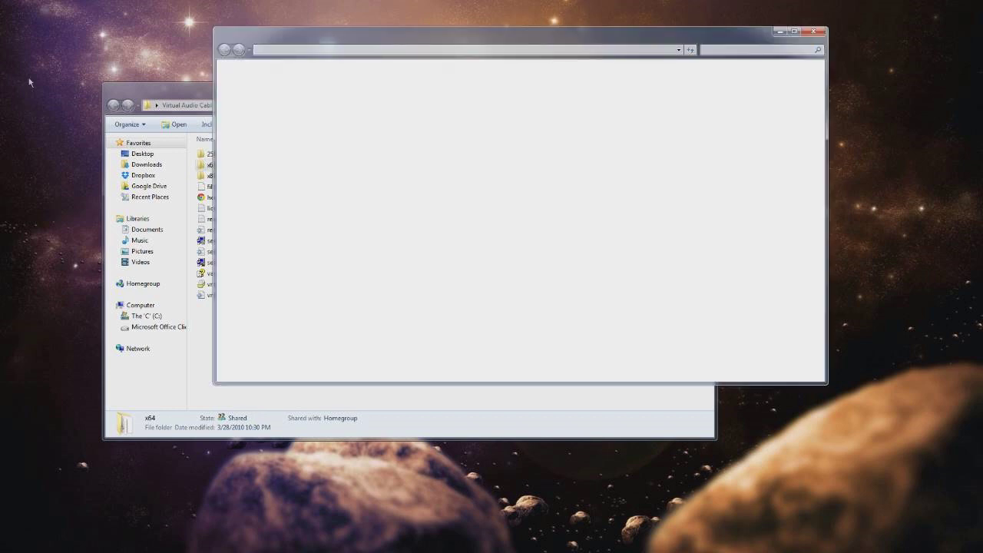
drag(343, 39, 342, 78)
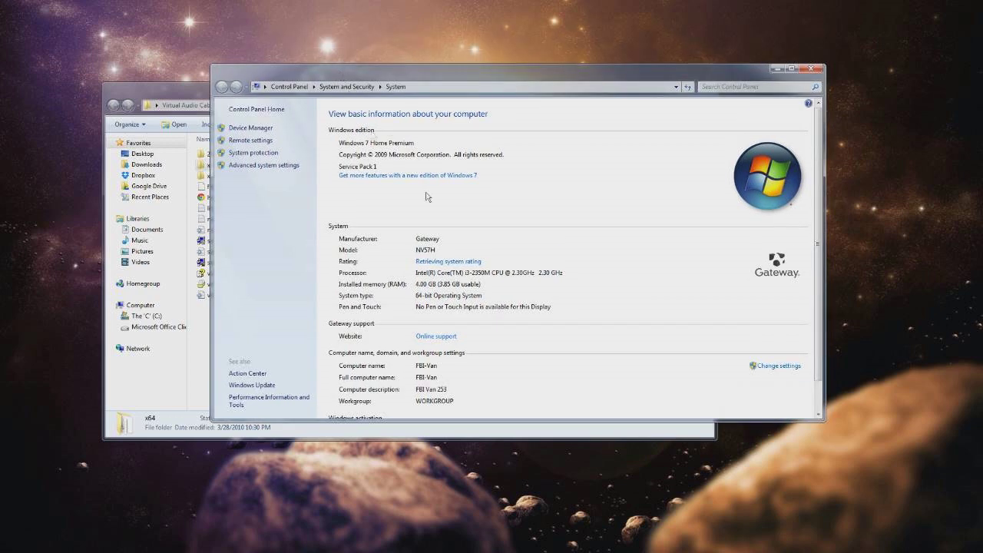
scroll(476, 233, down, 1)
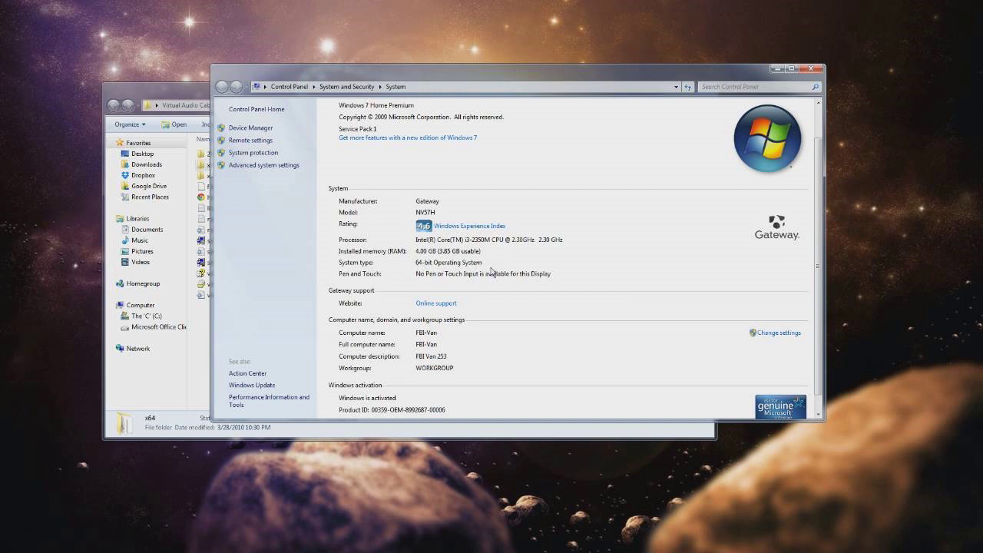
drag(453, 80, 667, 90)
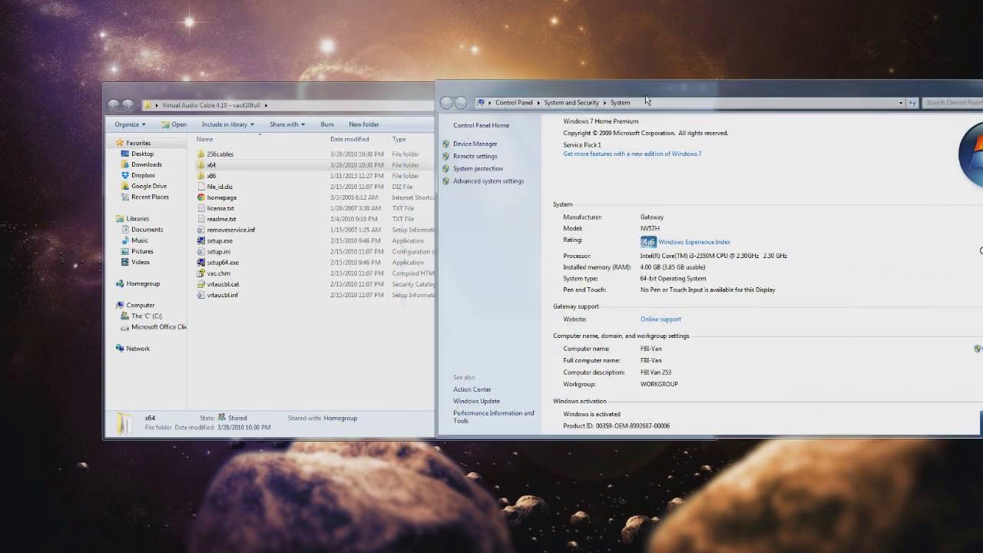
click(209, 166)
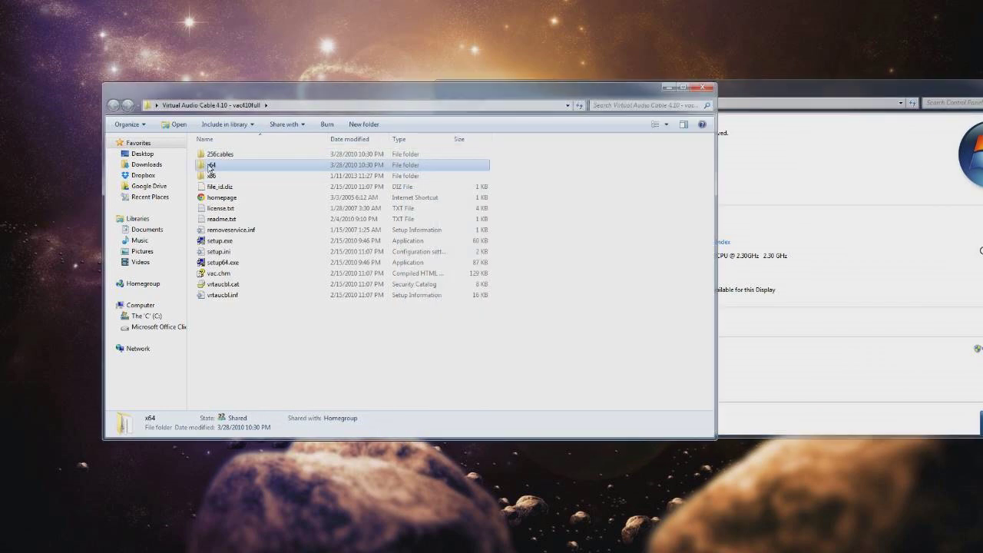
click(218, 176)
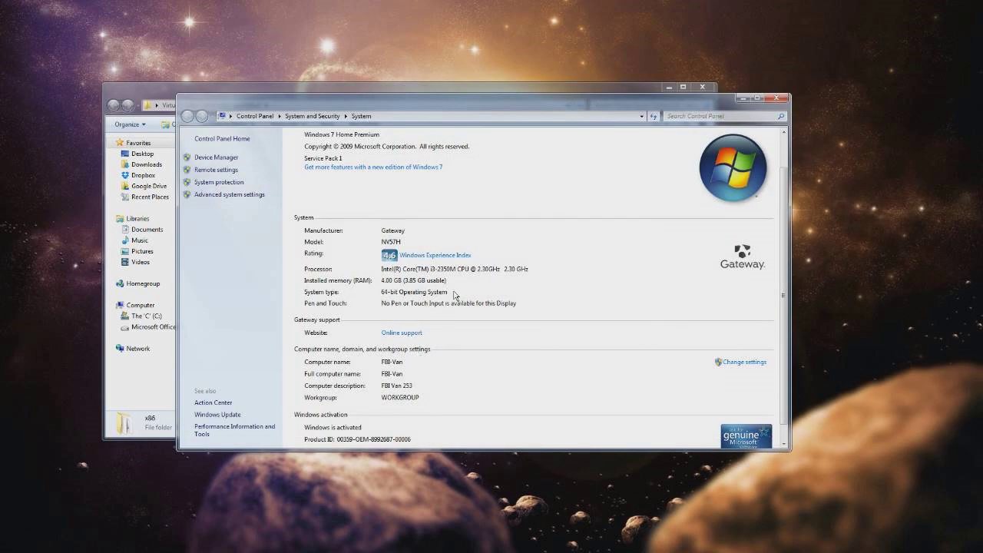
click(777, 97)
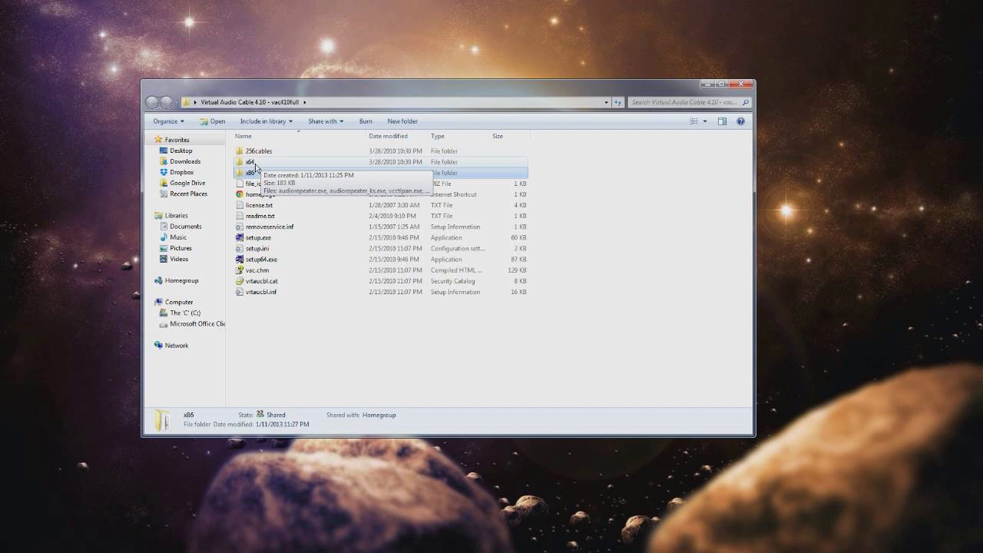
Step: Open the x64 subfolder, after checking setup64.exe and setup.exe, to list vcctlpan.exe
double_click(256, 163)
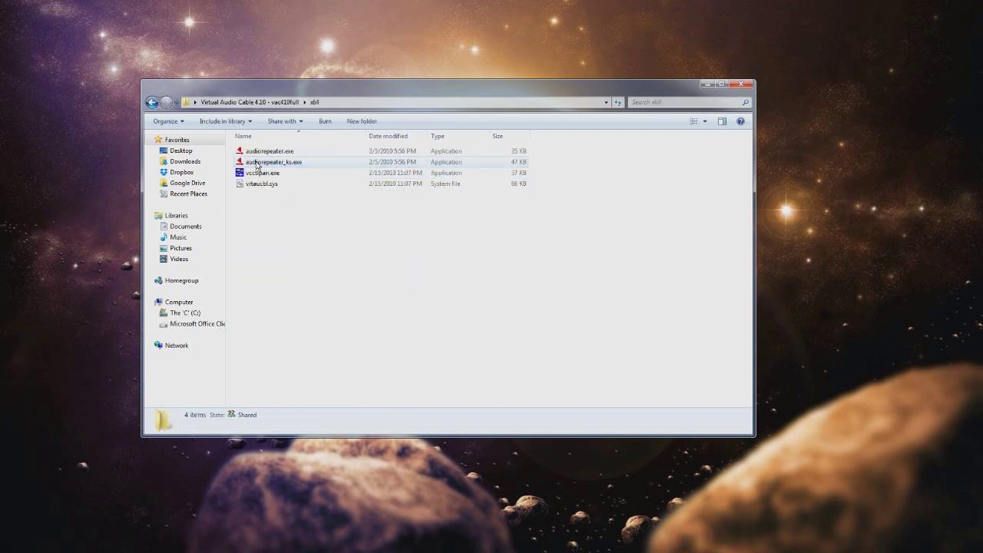
click(151, 102)
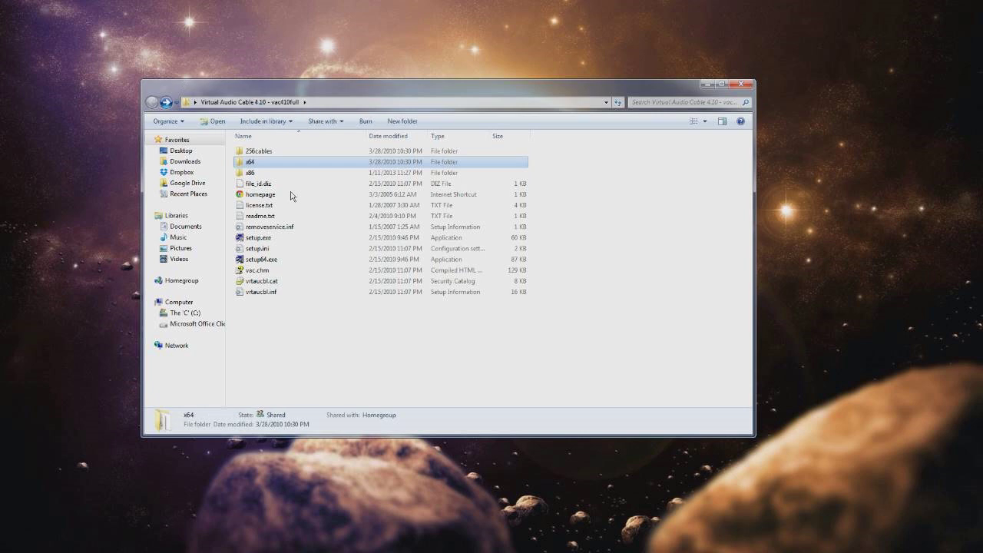
click(273, 260)
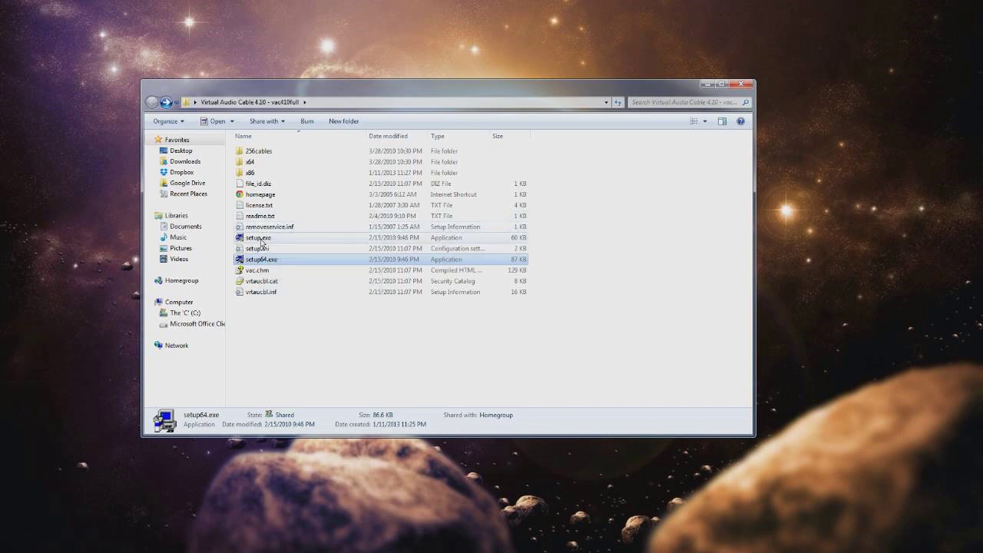
click(261, 239)
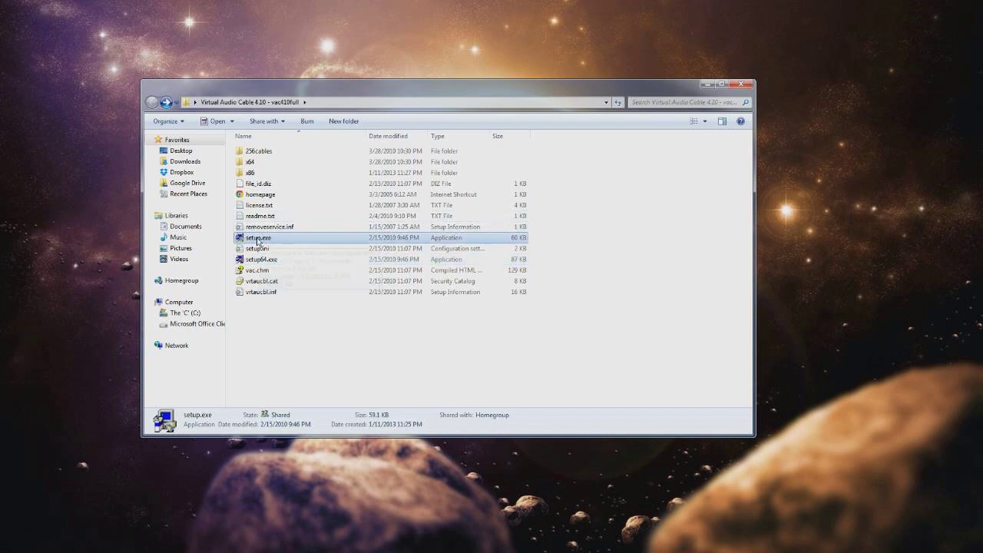
double_click(256, 163)
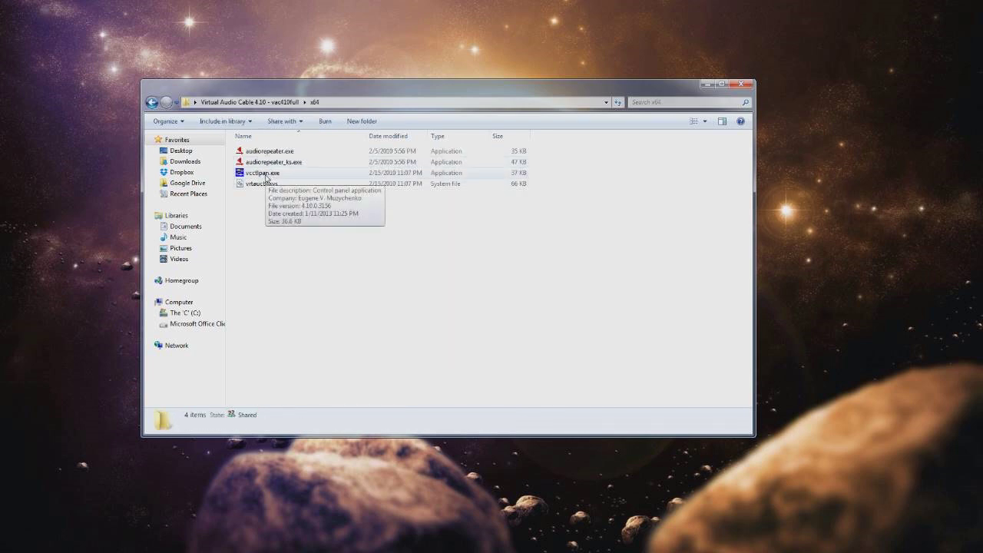
Step: Launch vcctlpan.exe and inspect the parameters of cables 1, 2 and 3
double_click(265, 177)
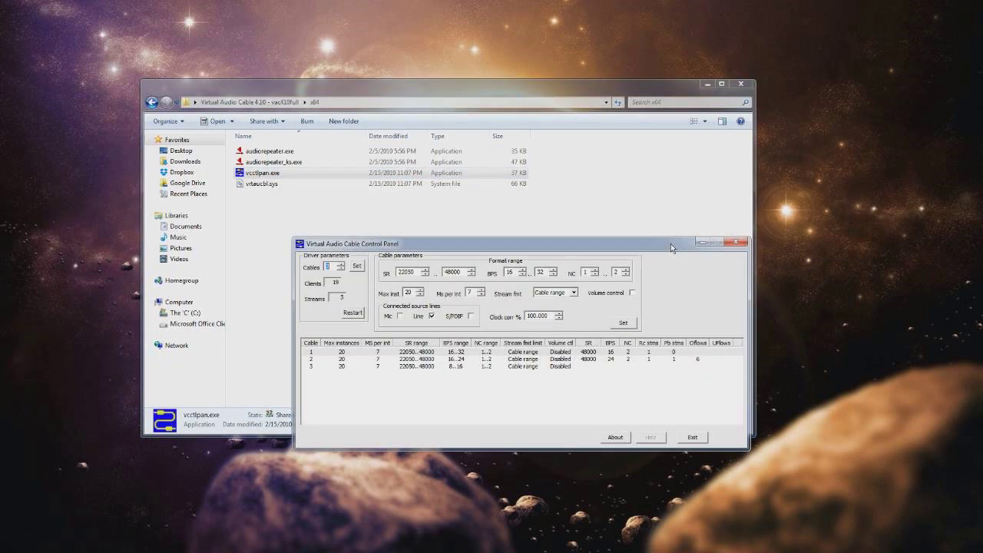
drag(424, 244, 362, 191)
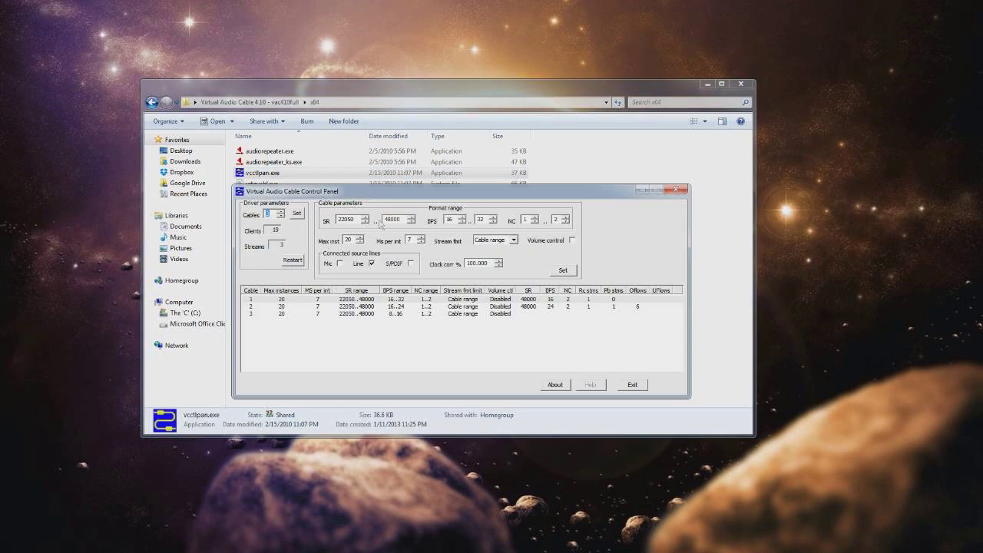
click(285, 313)
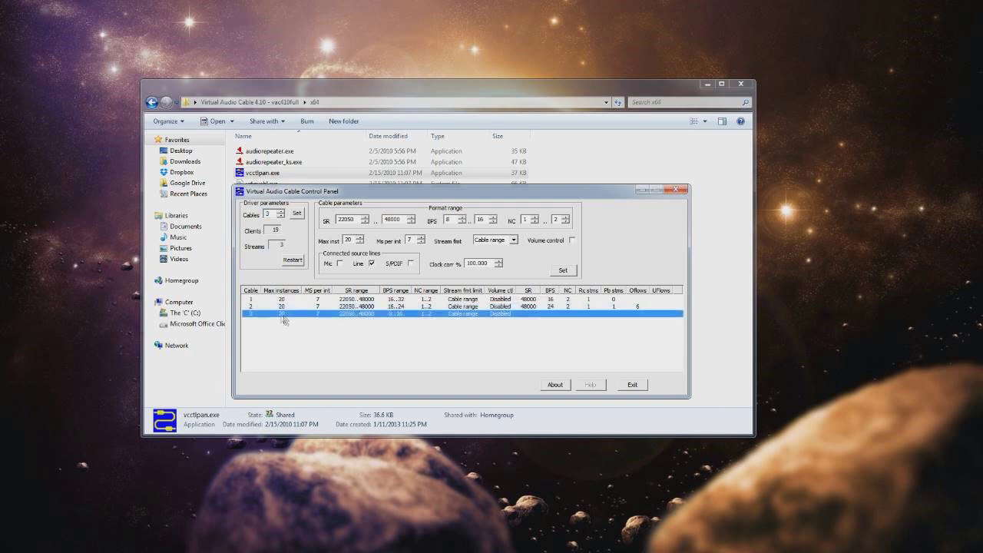
click(252, 300)
click(253, 307)
click(253, 313)
Step: Close the cable control panel and the Virtual Audio Cable Explorer window
click(676, 190)
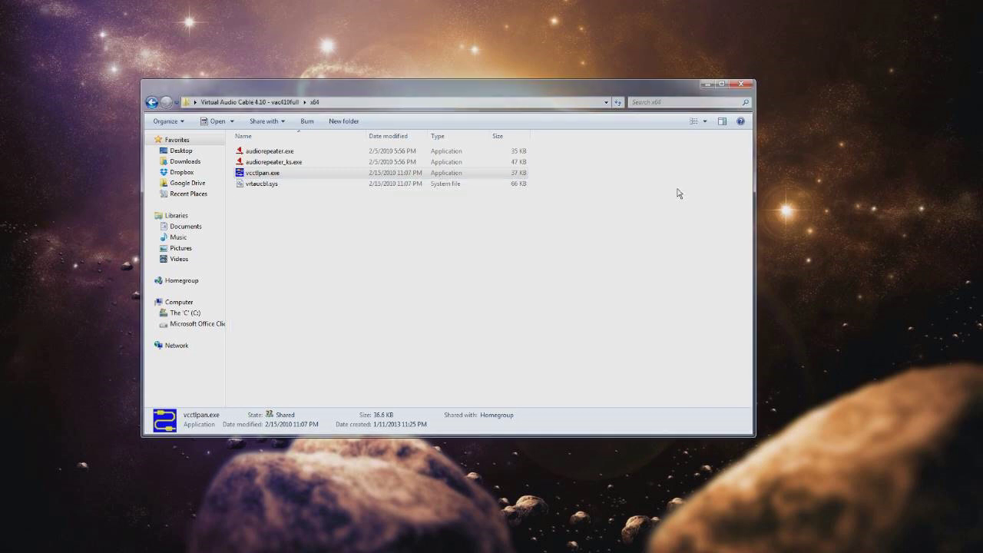
click(265, 152)
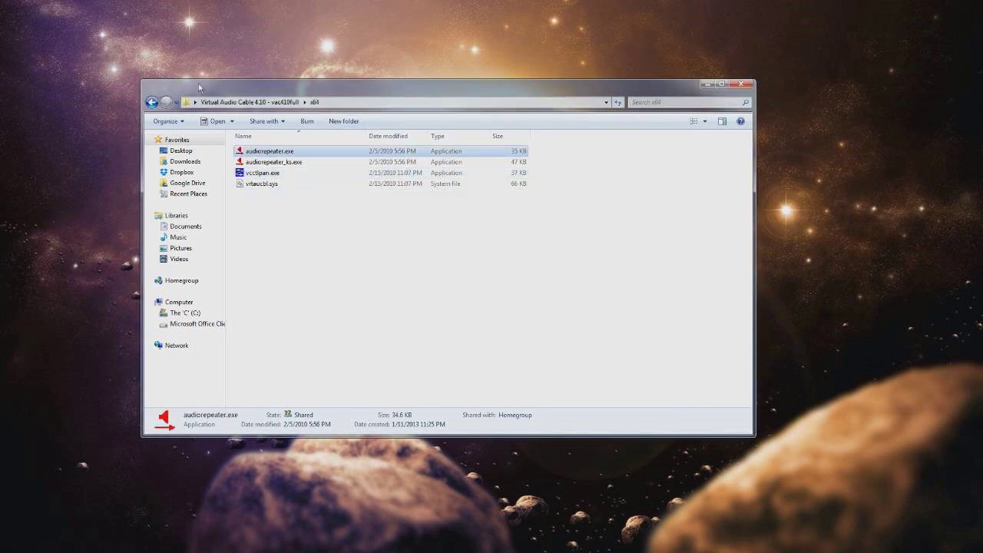
click(153, 102)
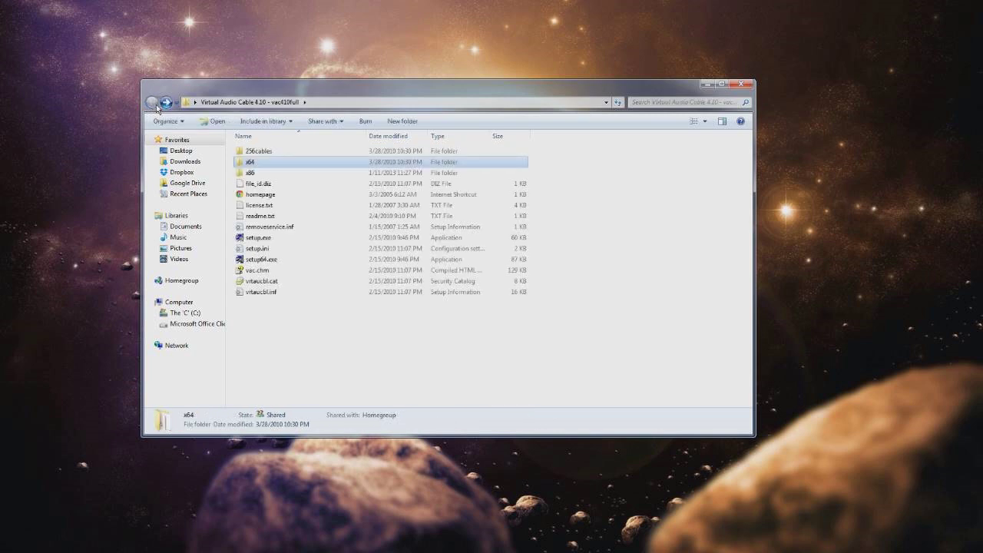
click(741, 84)
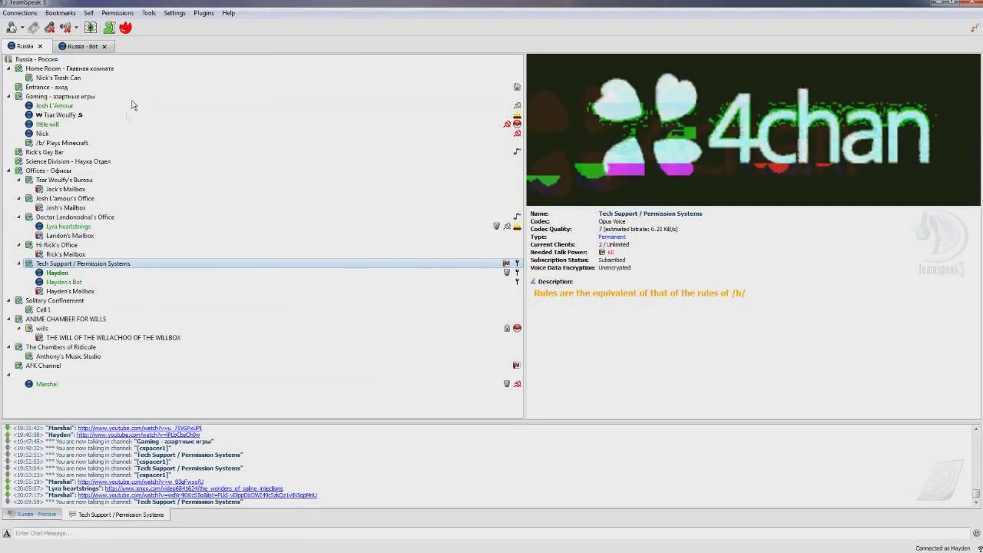
Step: Close the Russia - Bot tab so Hayden's Bot leaves, keeping the main Russia session
click(171, 13)
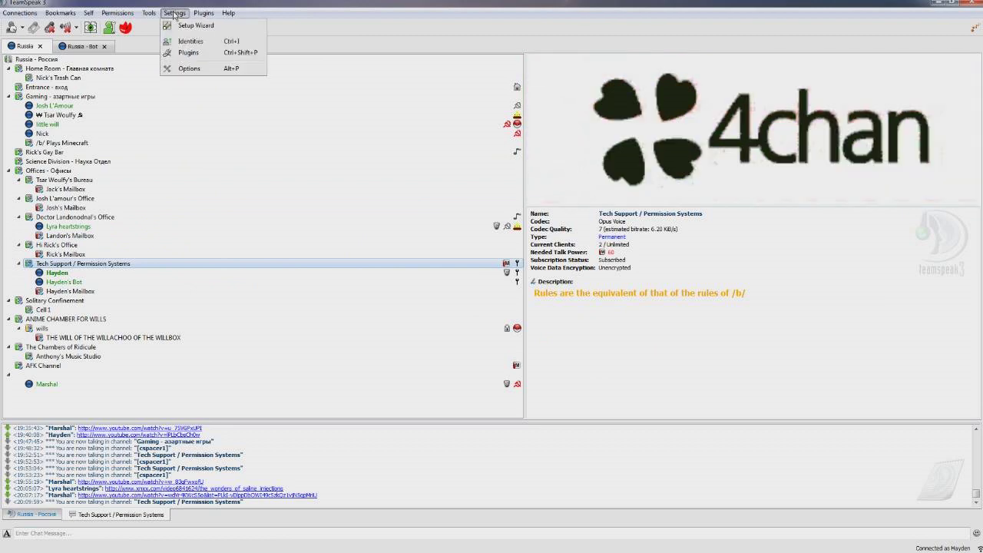
key(Escape)
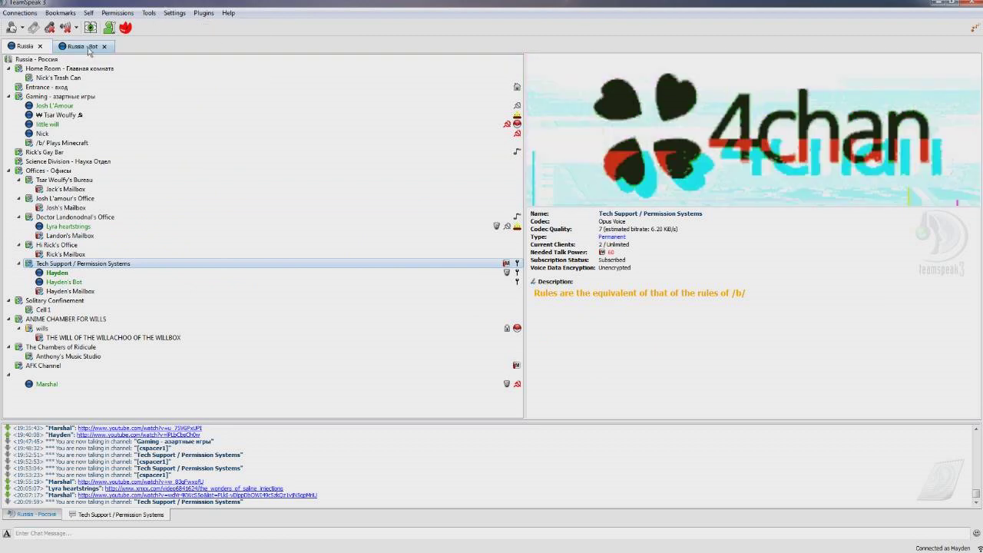
click(86, 47)
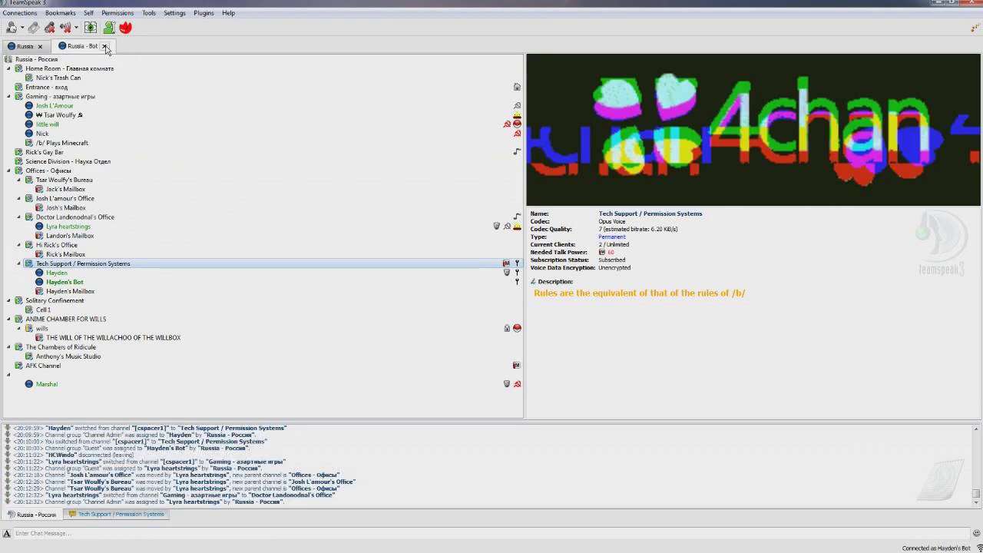
click(105, 47)
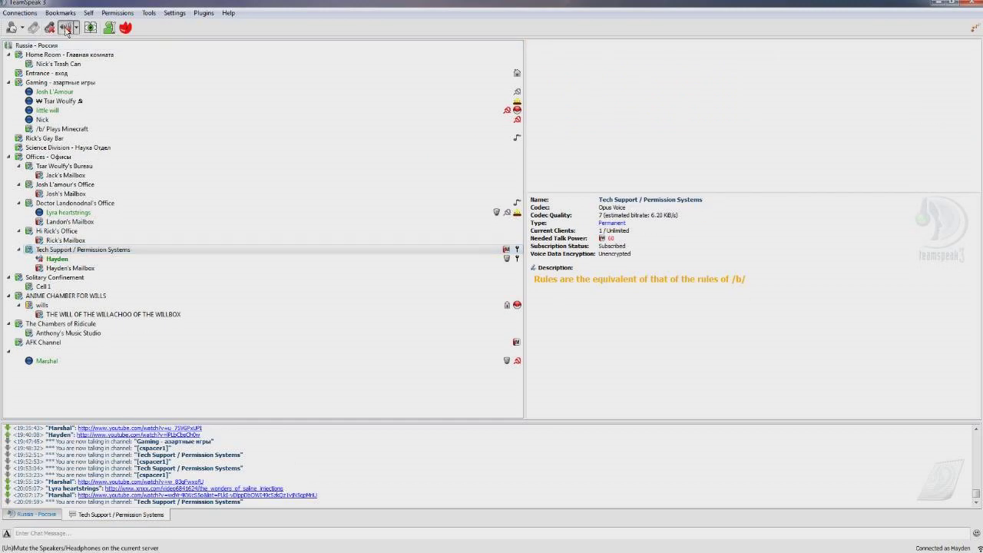
click(175, 13)
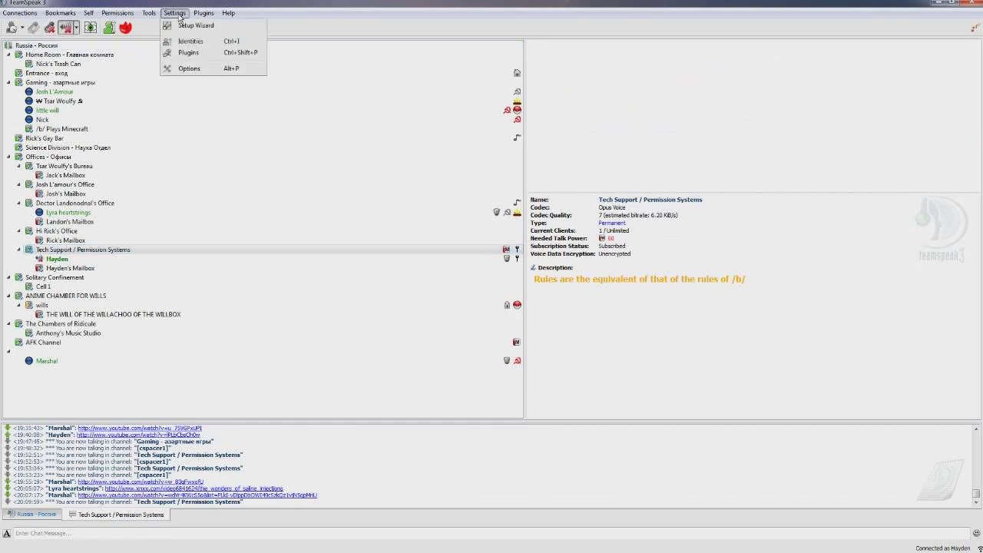
click(186, 42)
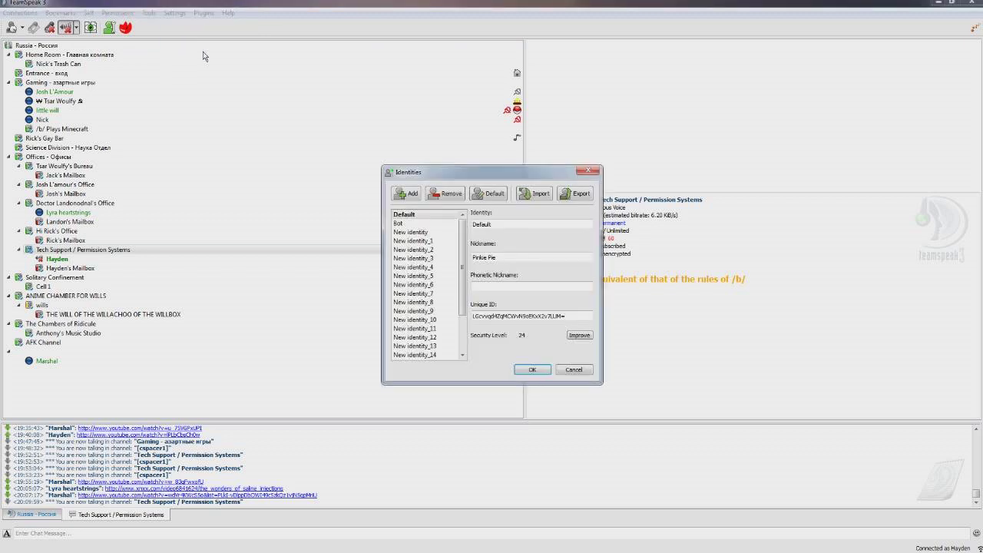
drag(477, 178, 421, 149)
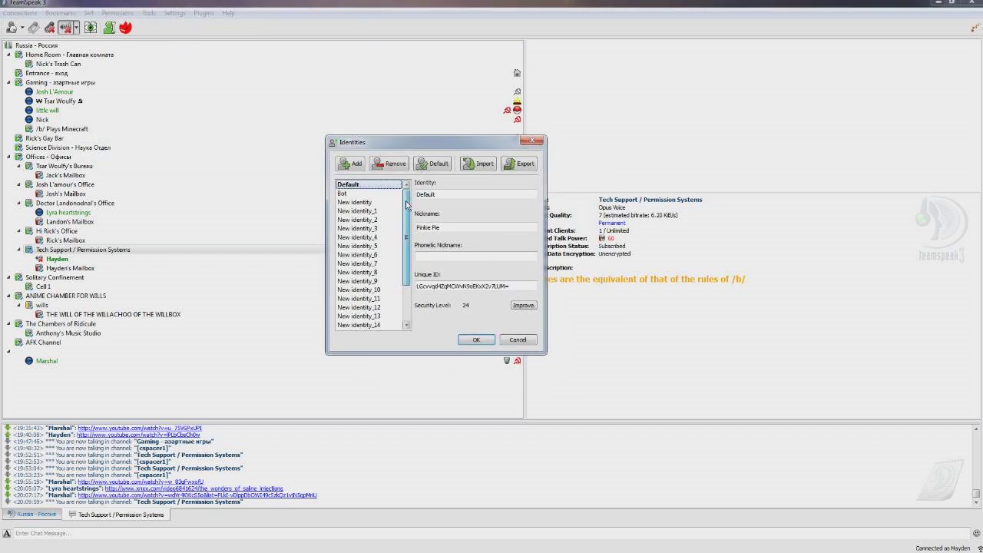
click(356, 165)
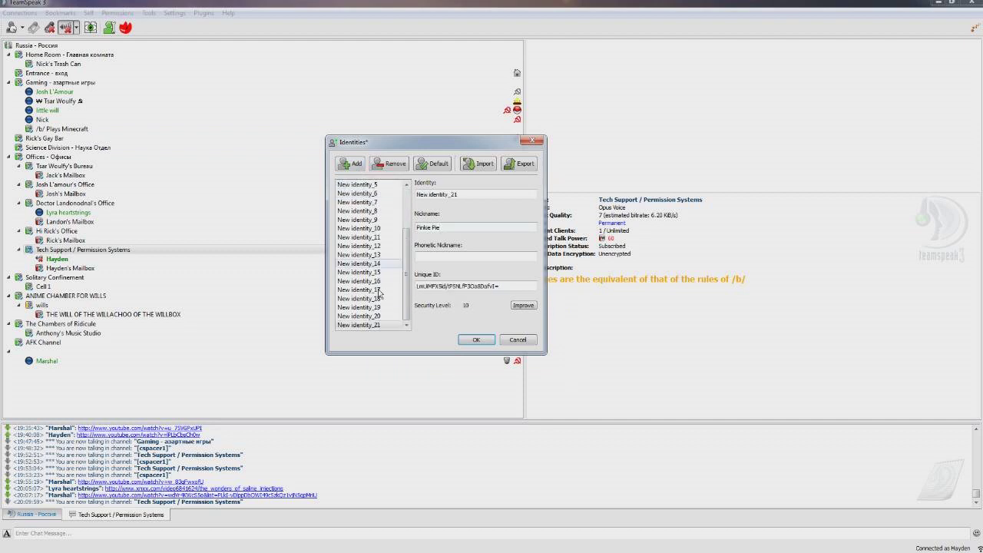
click(386, 328)
key(Tab)
text(Bot)
key(shift+Tab)
text(Bot)
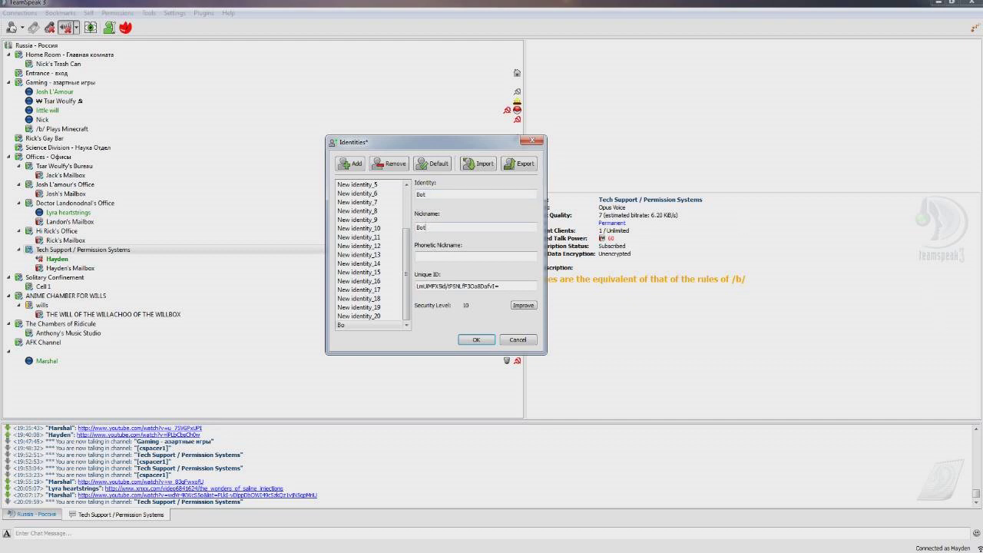
scroll(400, 250, up, 2)
scroll(400, 250, down, 2)
click(390, 272)
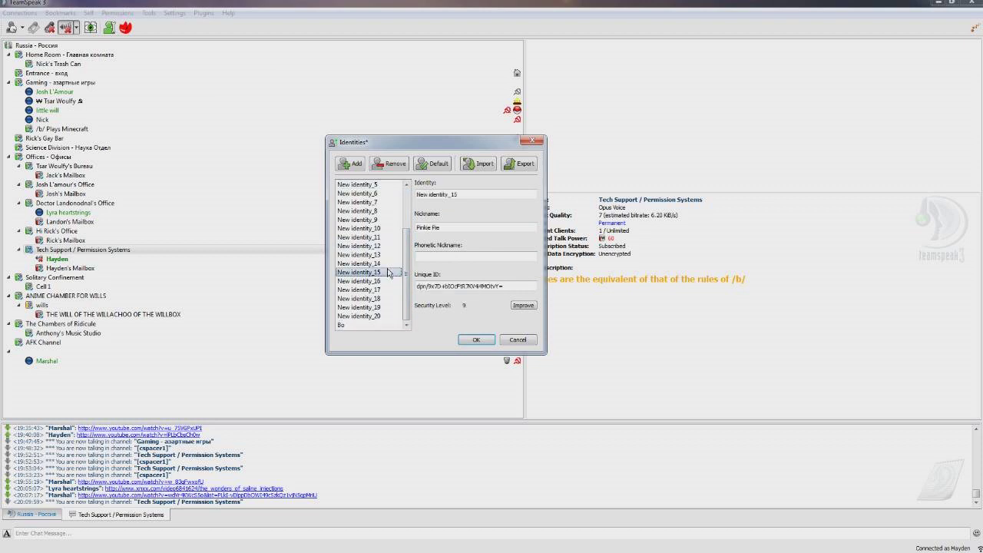
click(378, 325)
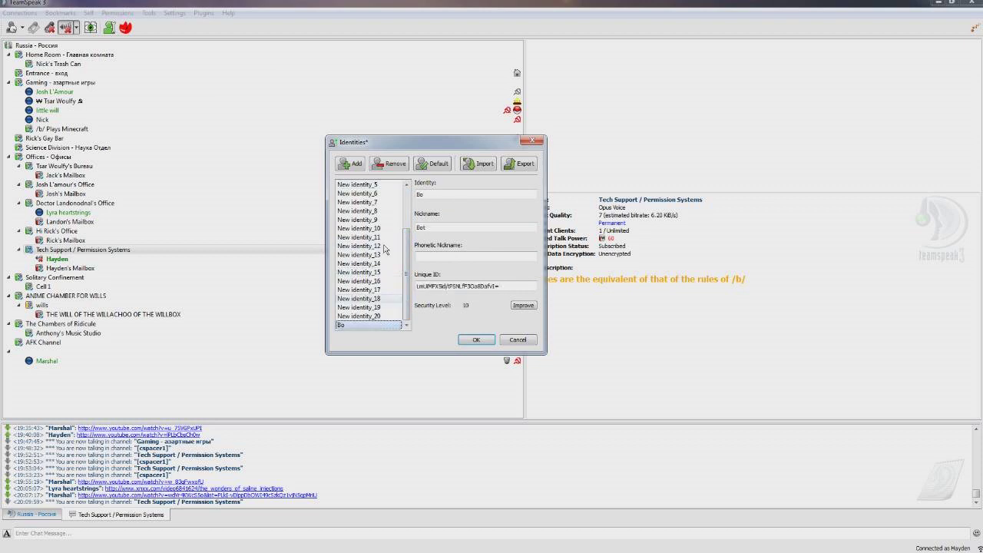
click(387, 164)
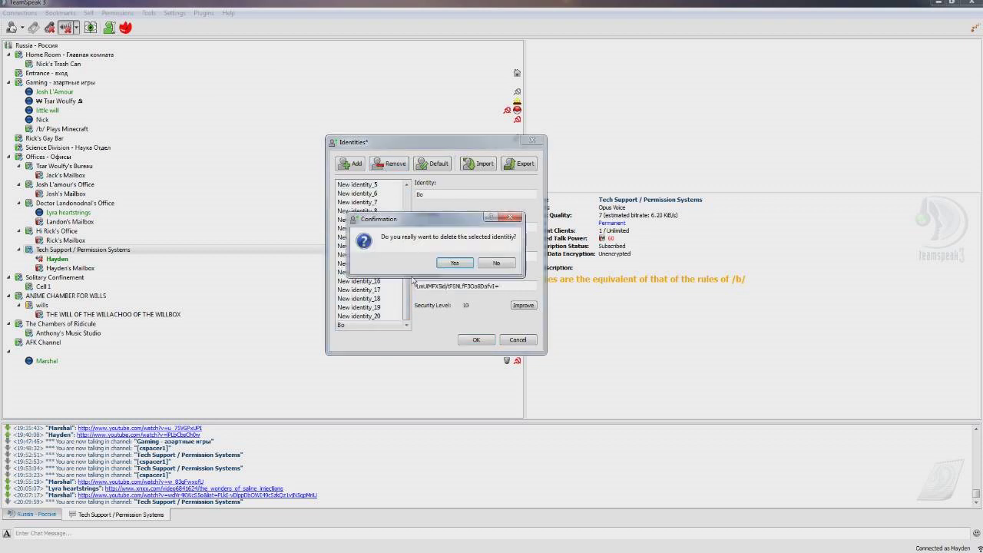
click(456, 258)
click(367, 193)
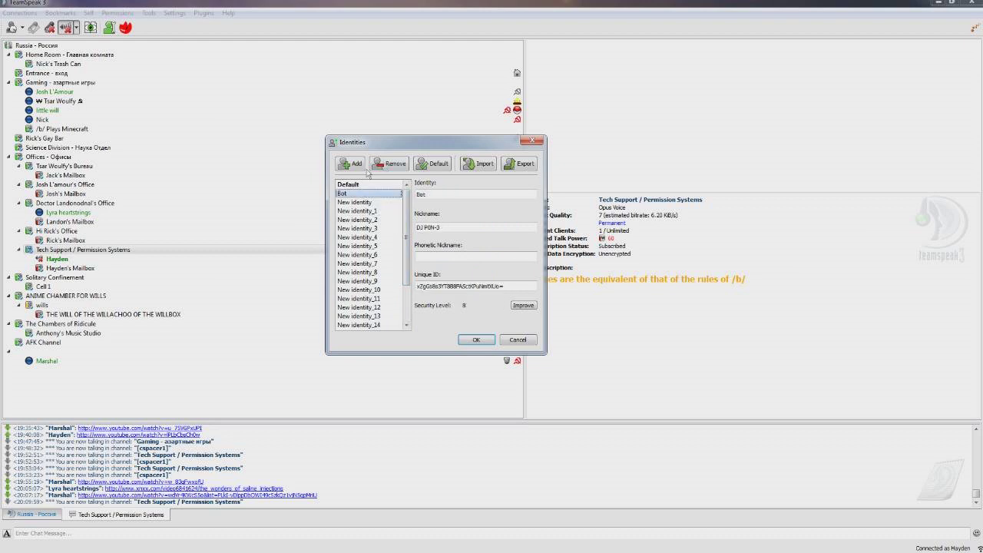
click(527, 142)
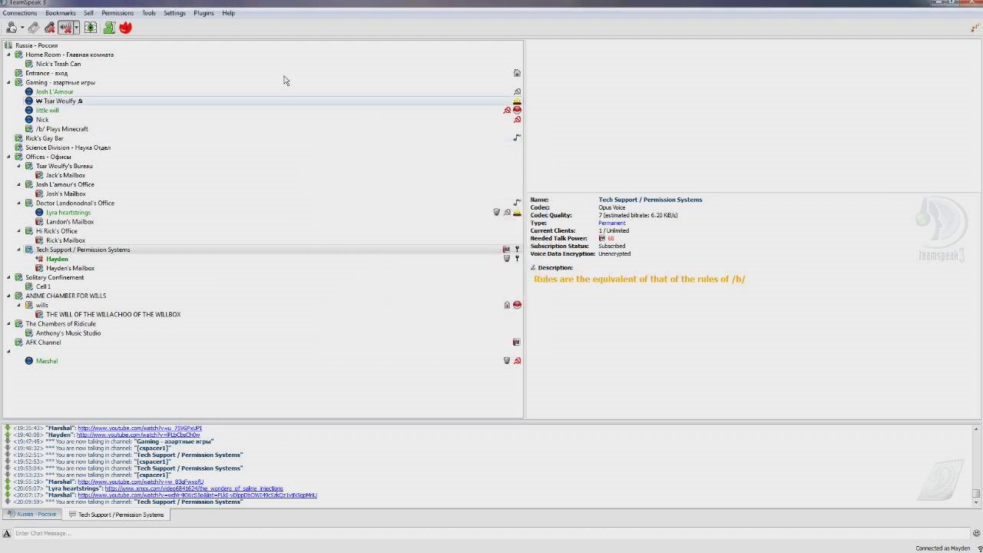
Step: Open Settings > Options on the Playback page listing Default, Bot and Bot 2 profiles
click(61, 13)
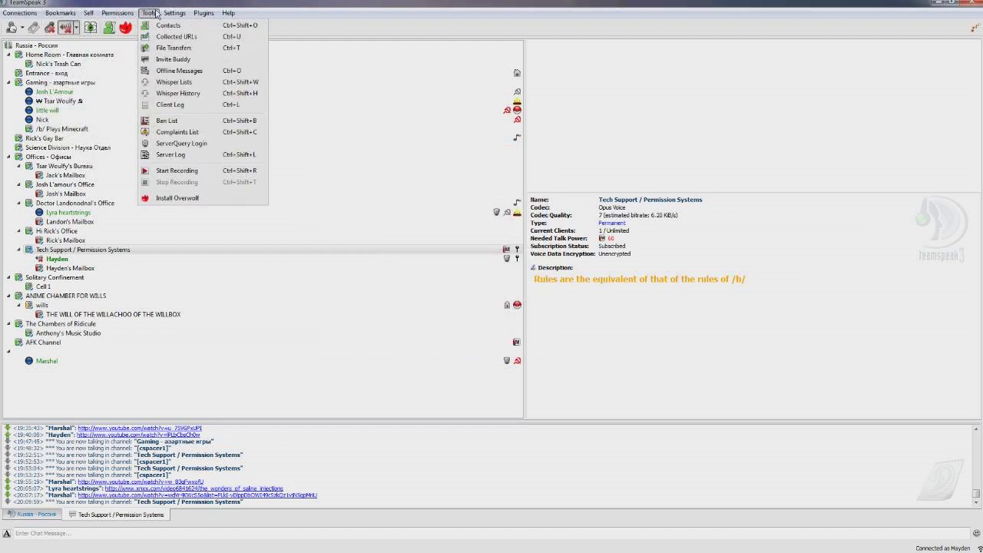
mouse_move(186, 16)
click(184, 69)
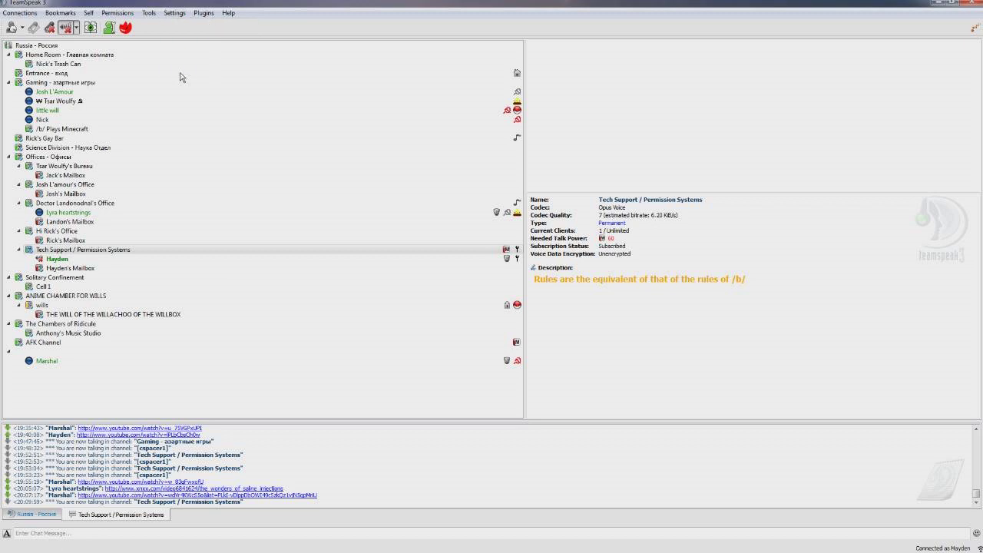
drag(354, 121, 248, 68)
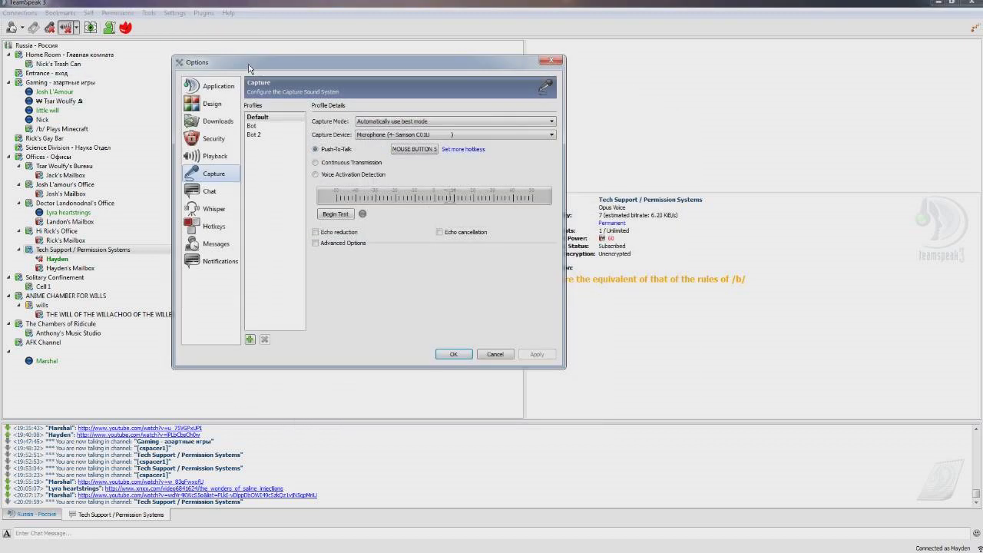
click(217, 158)
click(210, 176)
click(212, 158)
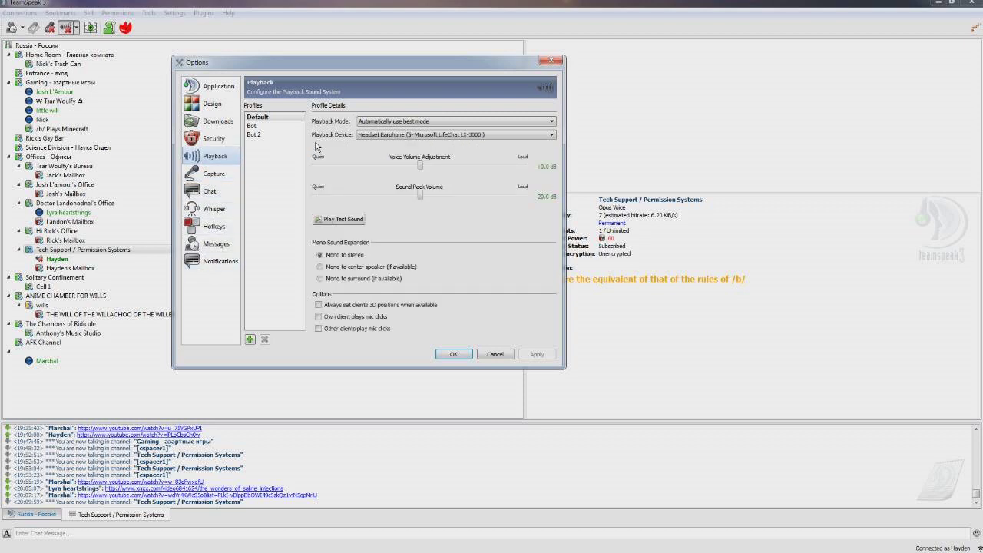
click(250, 339)
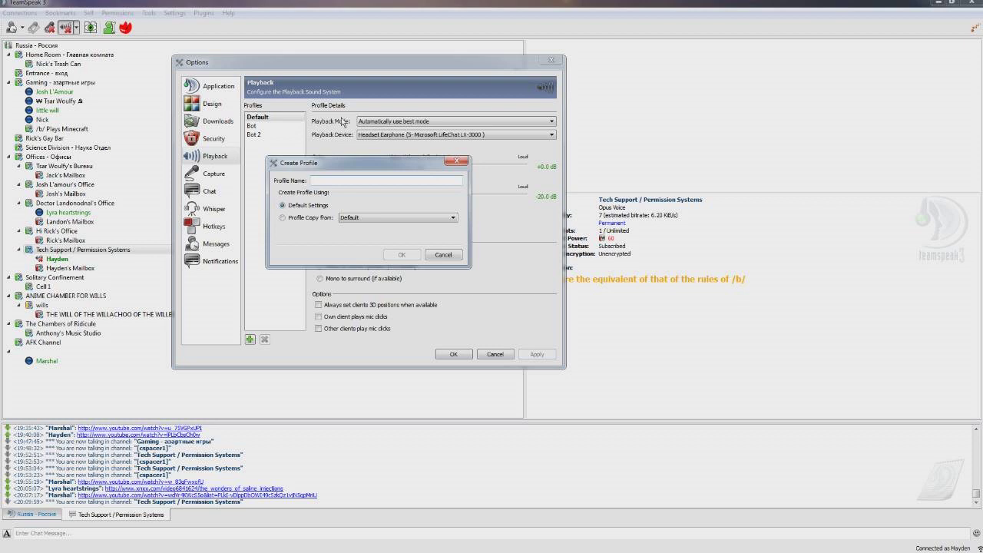
text(Bot)
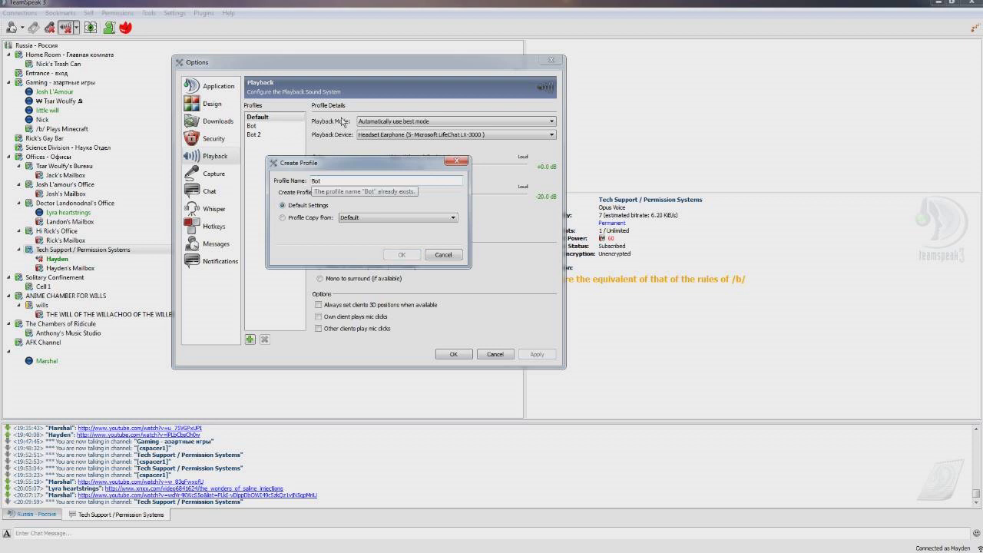
key(BackSpace)
key(BackSpace)
key(BackSpace)
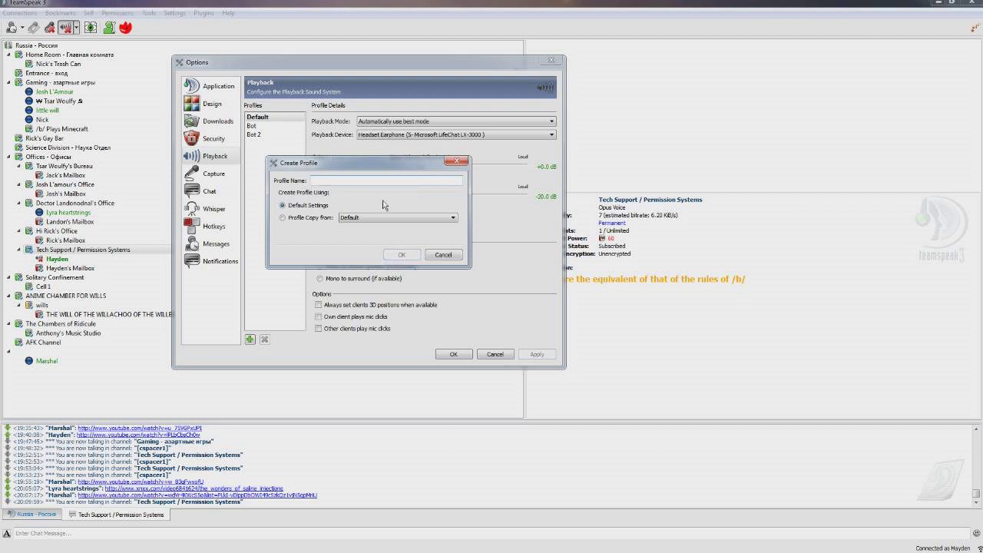
click(432, 258)
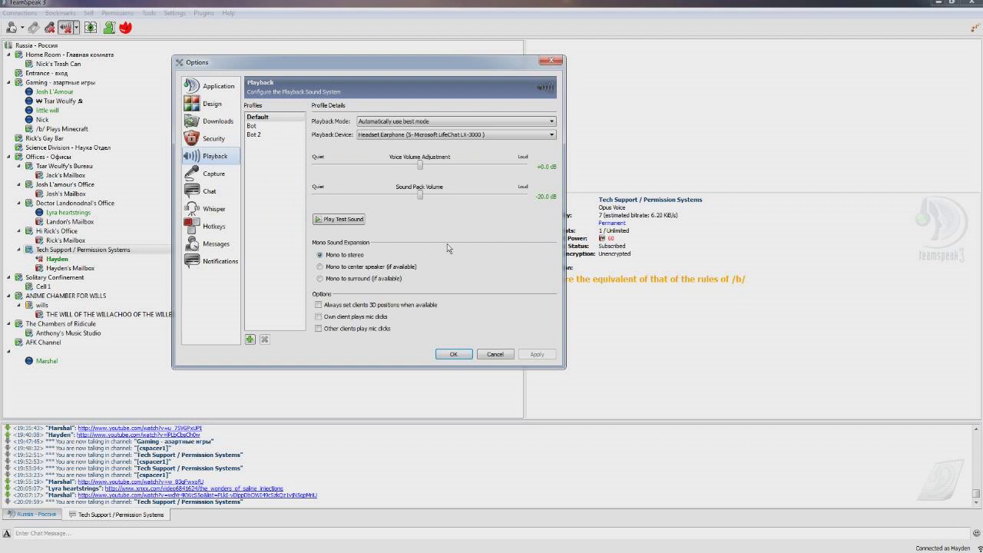
Step: Set the Bot playback profile's device to Line 1 (Virtual Audio Cable)
click(257, 126)
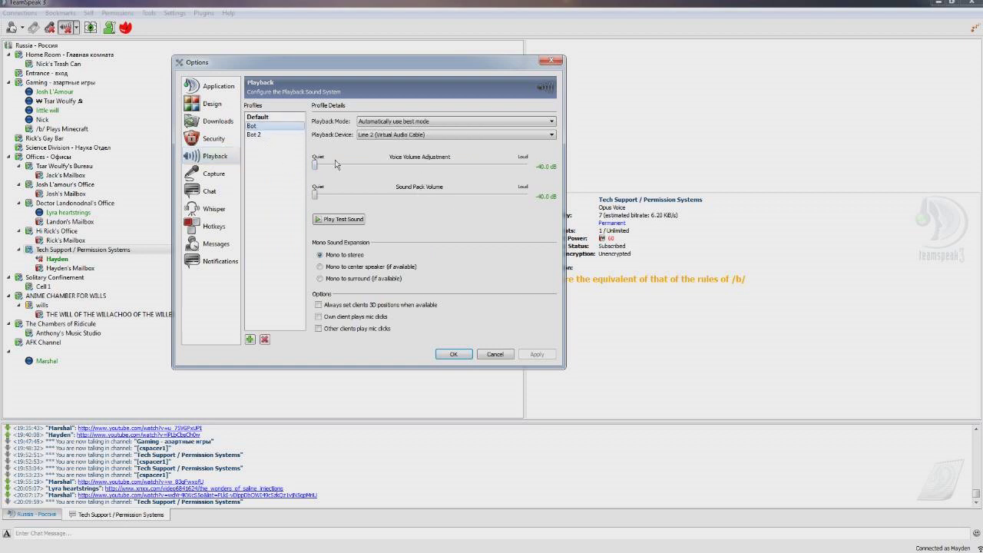
click(392, 137)
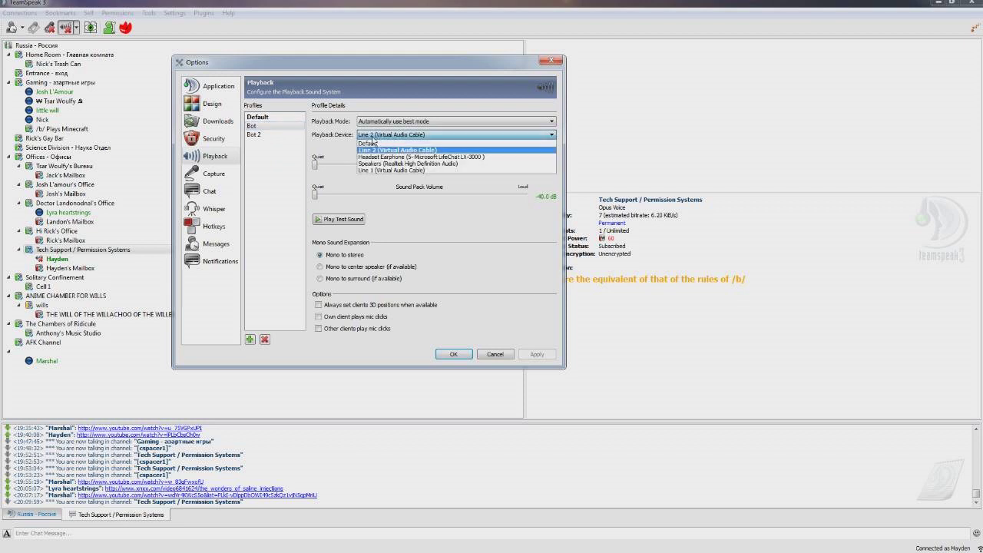
click(371, 171)
click(376, 137)
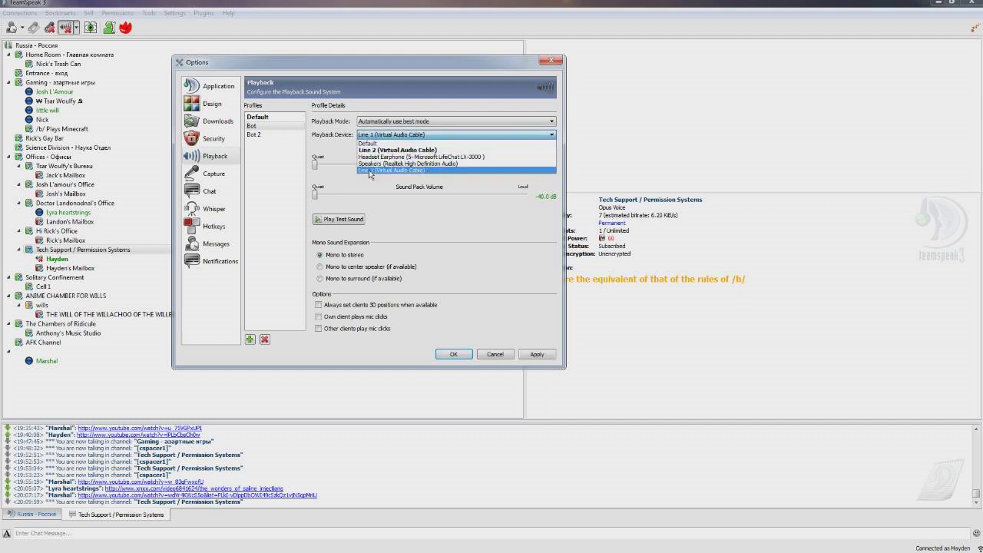
click(369, 170)
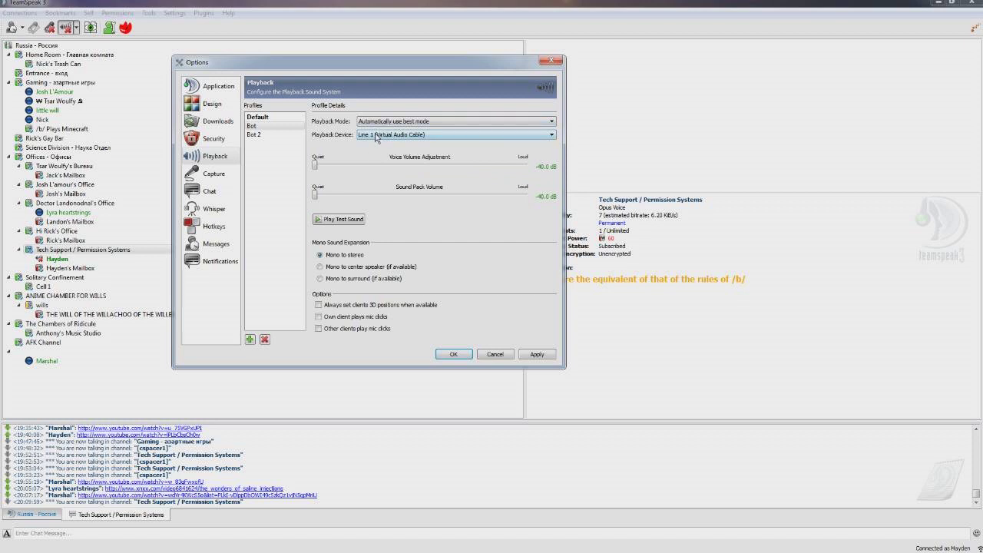
click(376, 139)
click(376, 139)
Step: Keep the playback mode unchanged, set both volumes to -40 dB, and apply the Bot profile
click(377, 124)
click(377, 123)
click(371, 125)
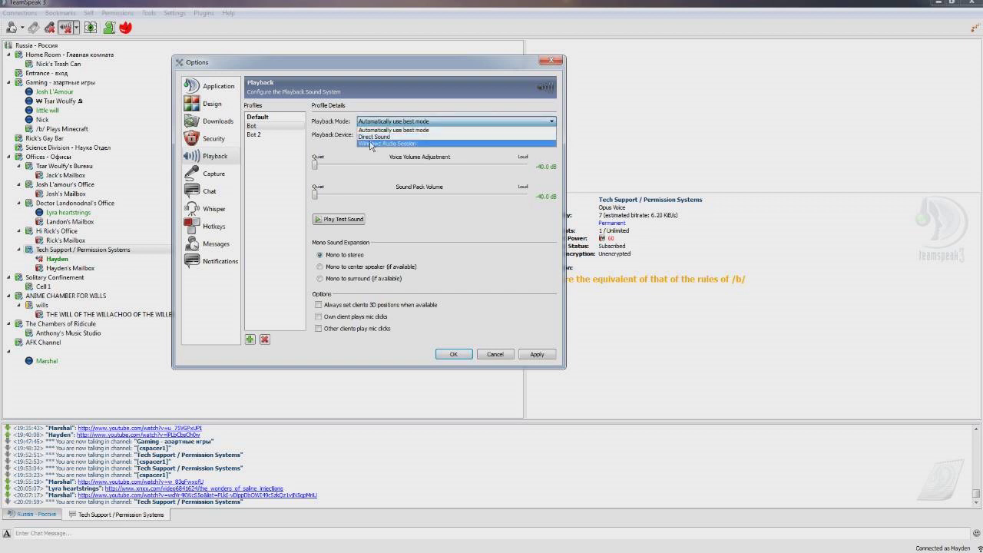
click(373, 131)
click(391, 120)
click(392, 122)
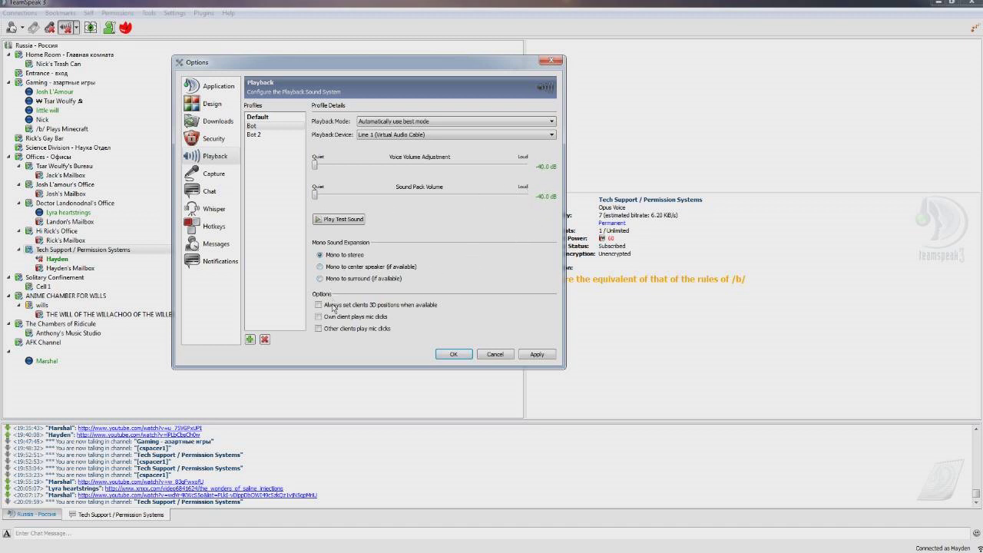
click(529, 355)
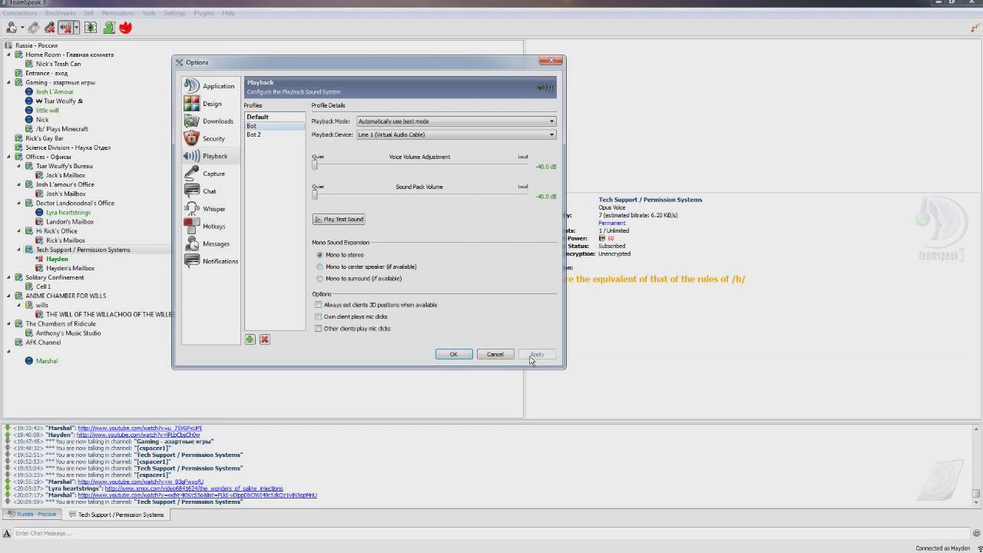
click(214, 174)
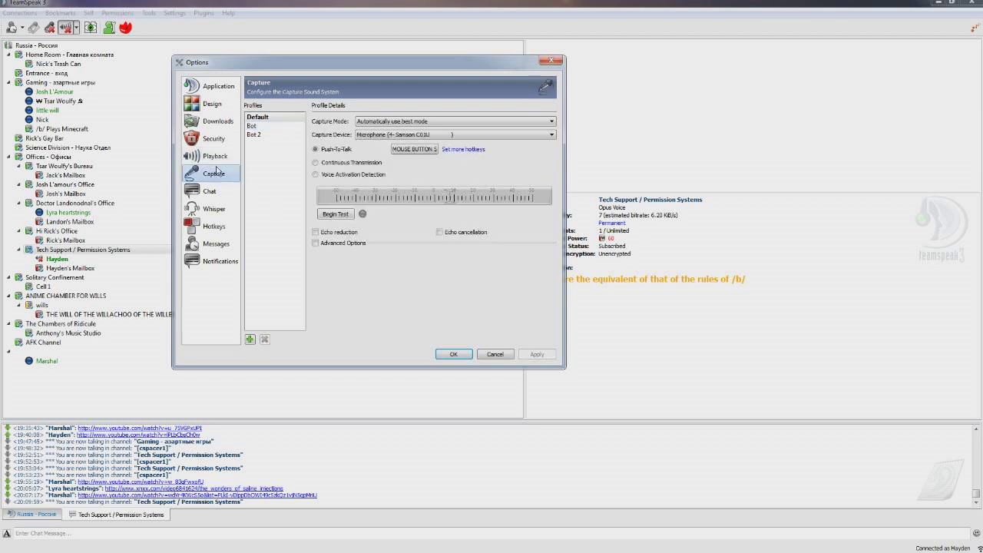
click(270, 126)
key(Down)
key(Up)
key(Up)
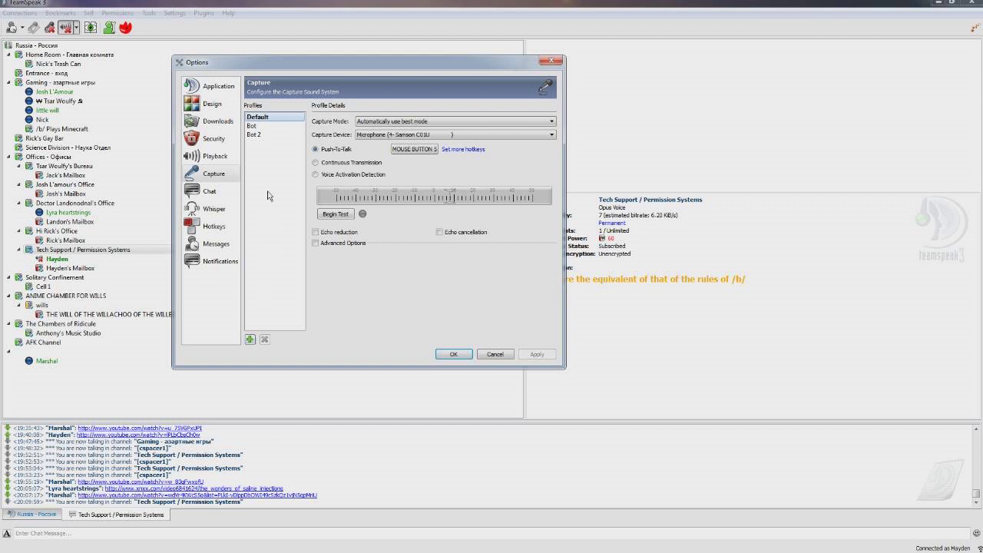
click(261, 126)
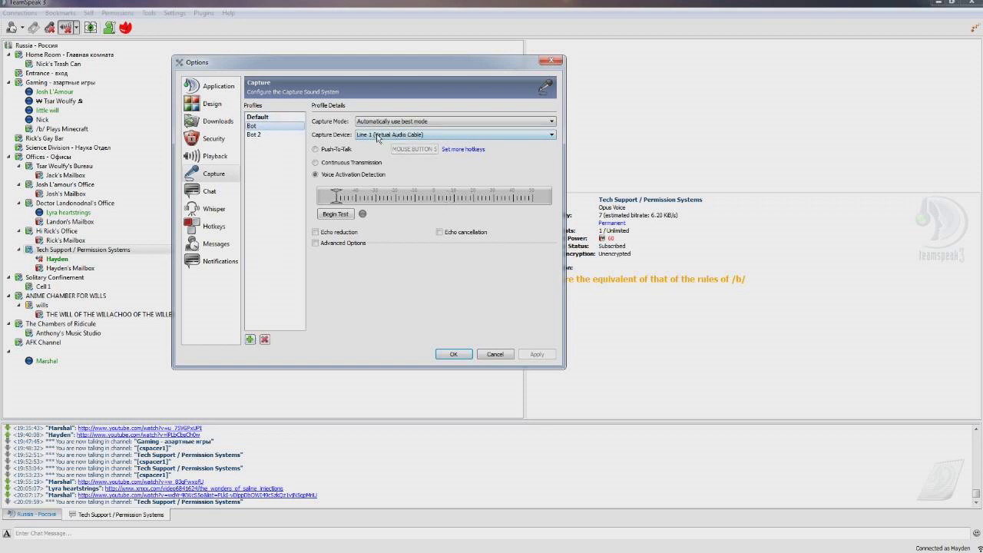
click(220, 156)
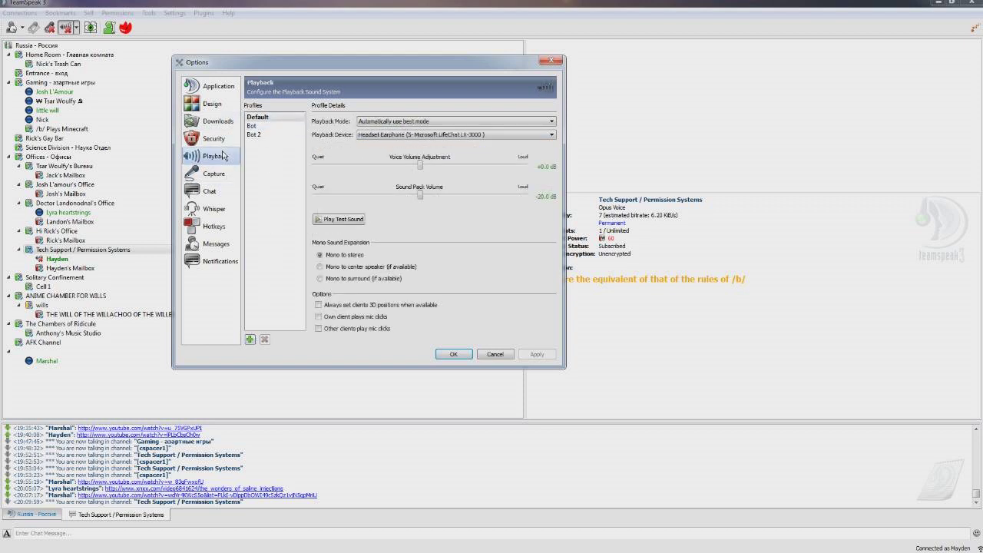
click(395, 137)
click(396, 137)
click(396, 136)
click(395, 137)
click(253, 126)
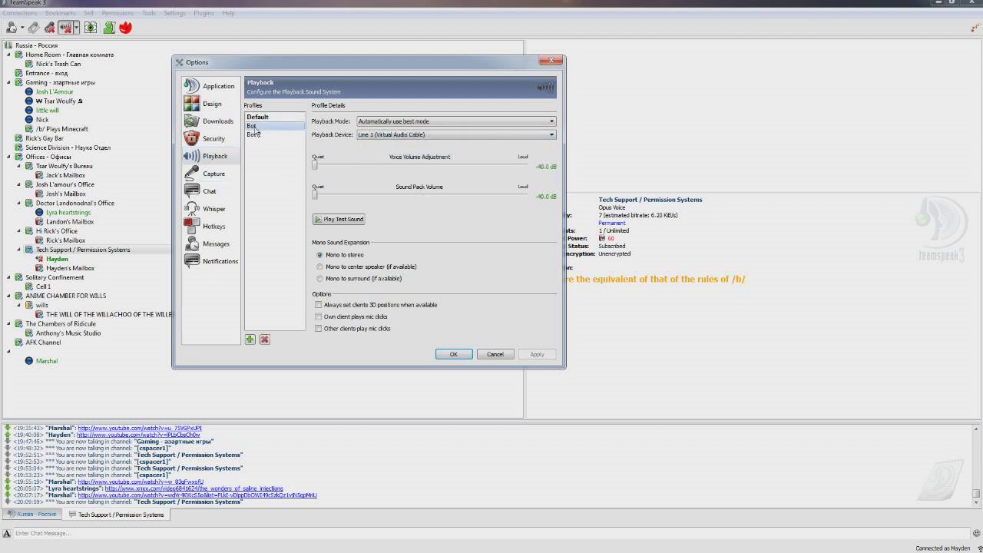
click(423, 137)
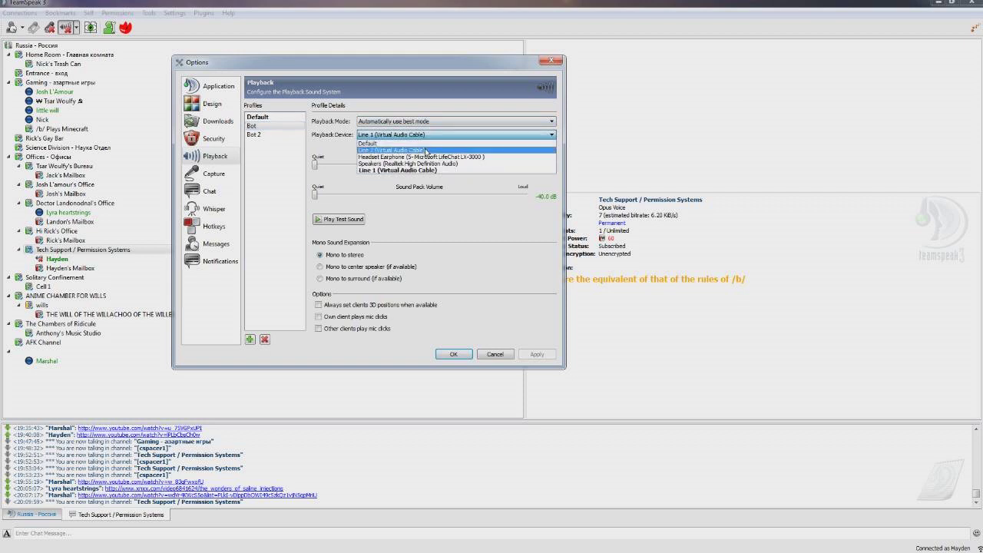
click(424, 136)
click(423, 136)
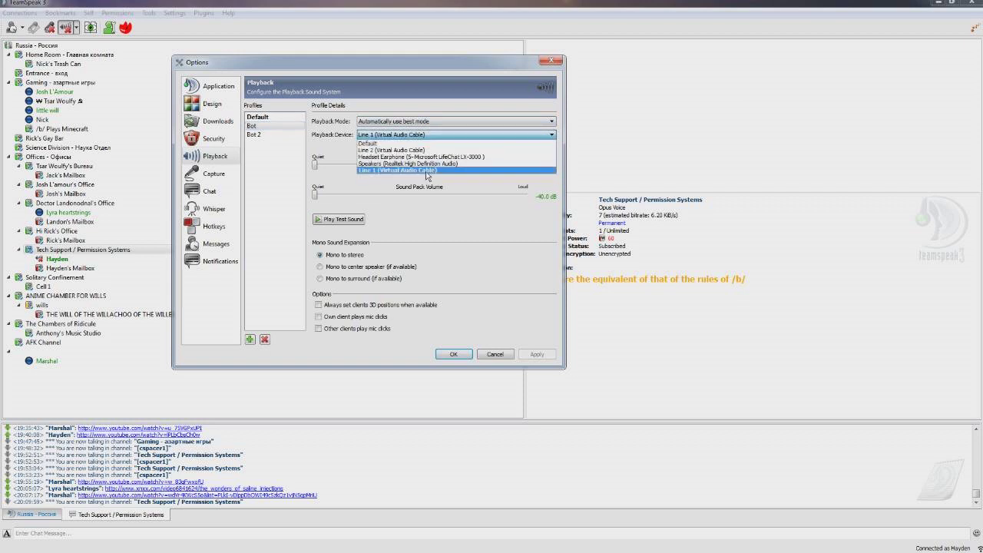
click(409, 136)
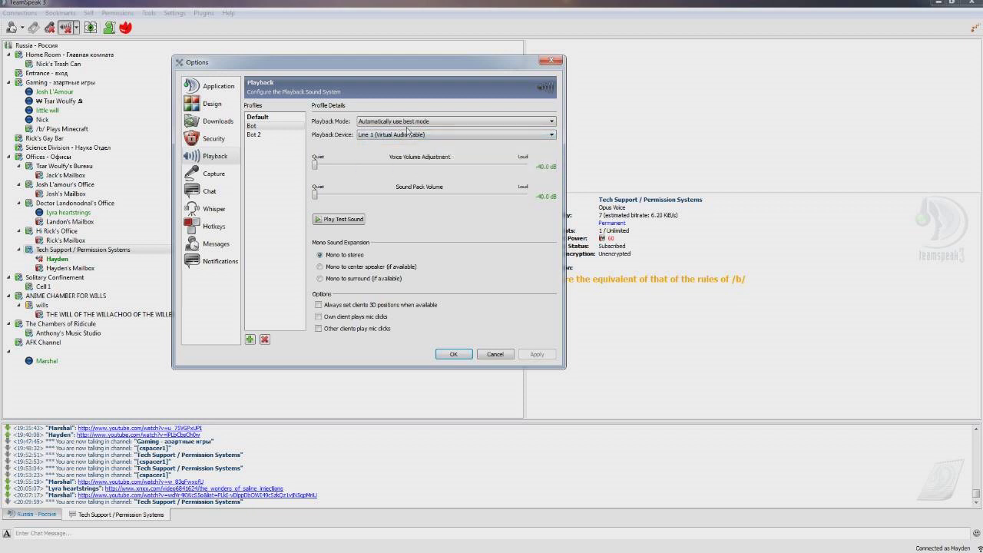
click(407, 138)
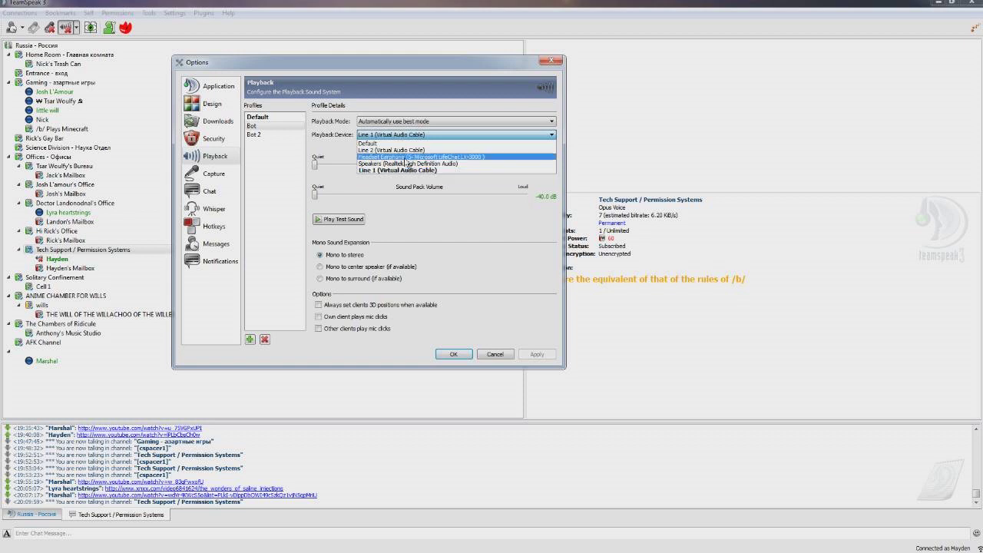
Step: Switch the Bot playback device from Line 1 to Line 2 (Virtual Audio Cable) and apply
click(396, 150)
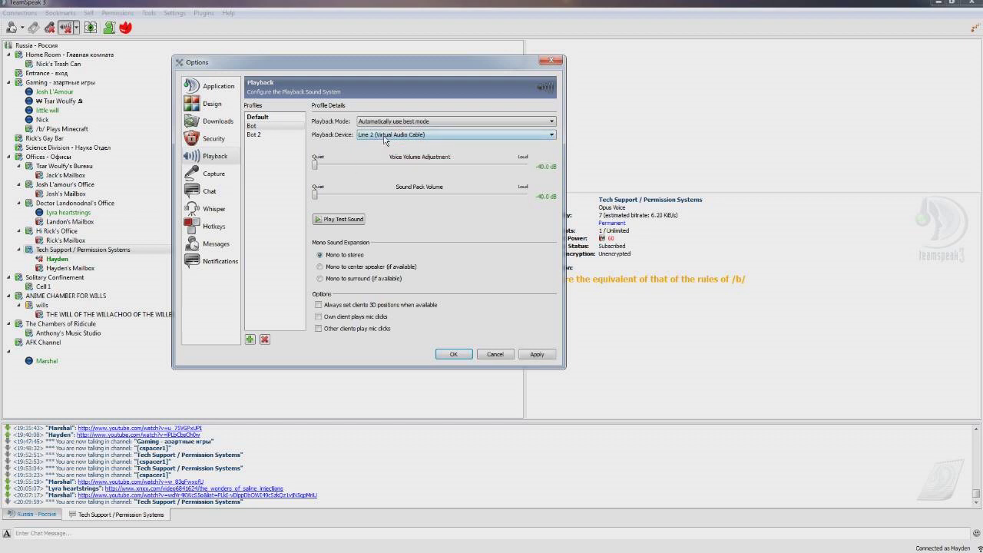
click(534, 355)
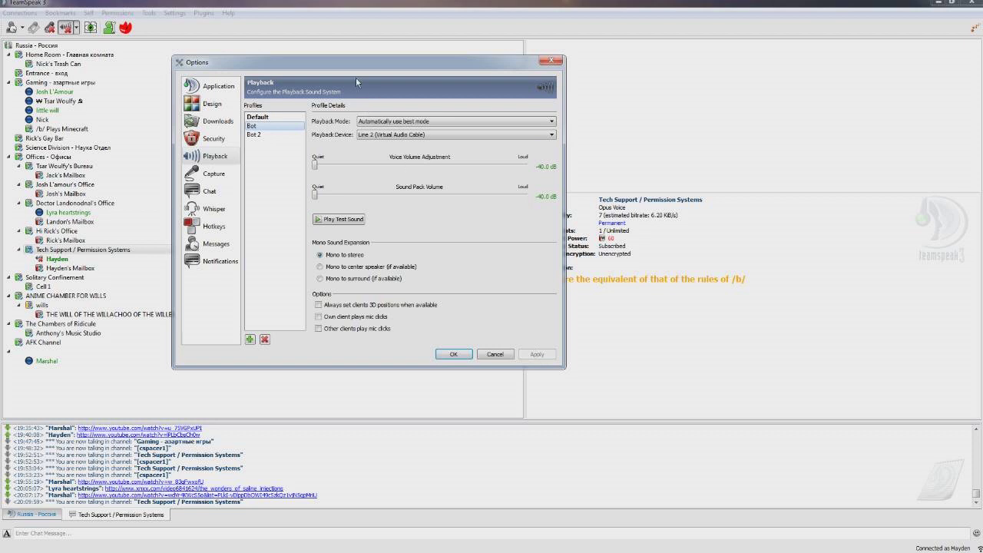
drag(352, 63, 355, 42)
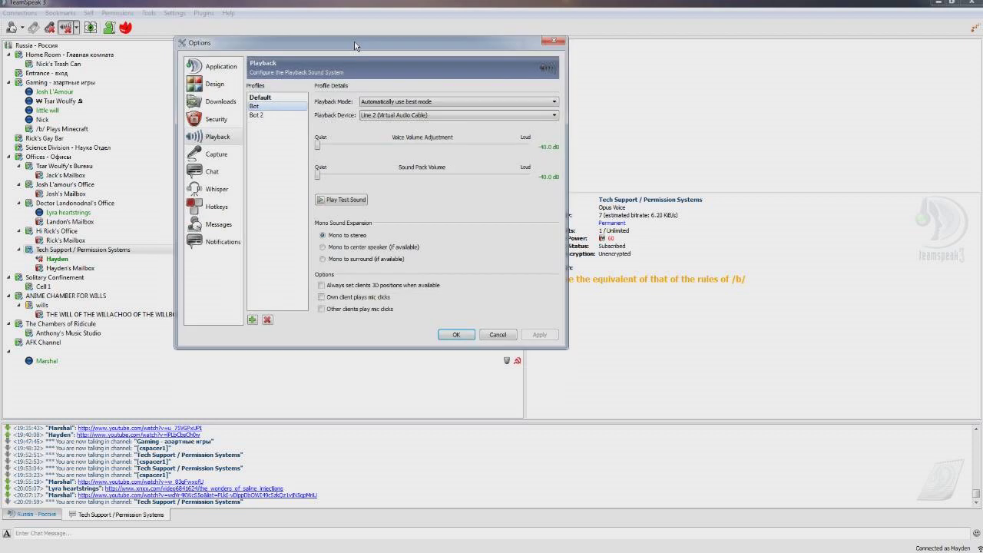
Step: Set the Bot capture profile to Voice Activation Detection with a raised threshold
click(218, 157)
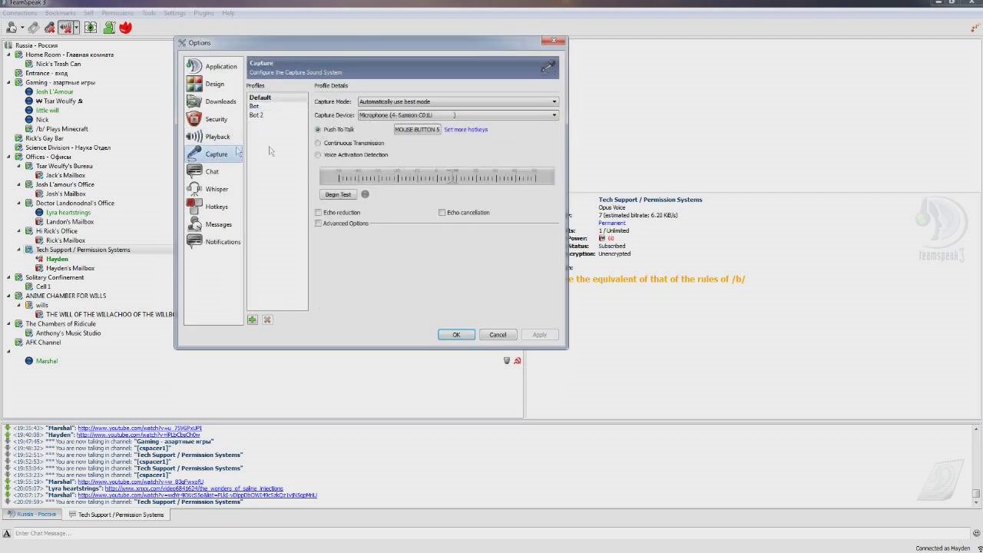
click(260, 107)
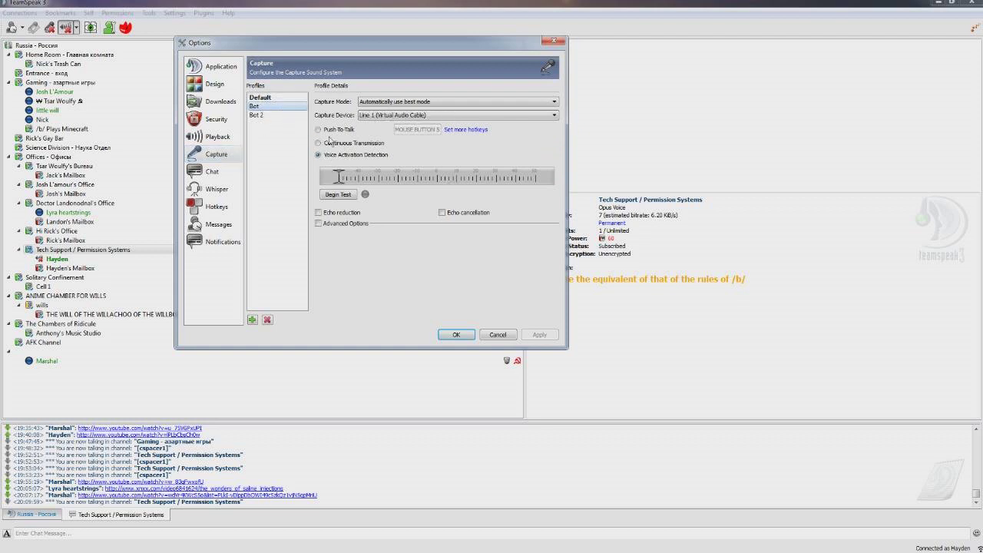
mouse_move(345, 158)
click(339, 146)
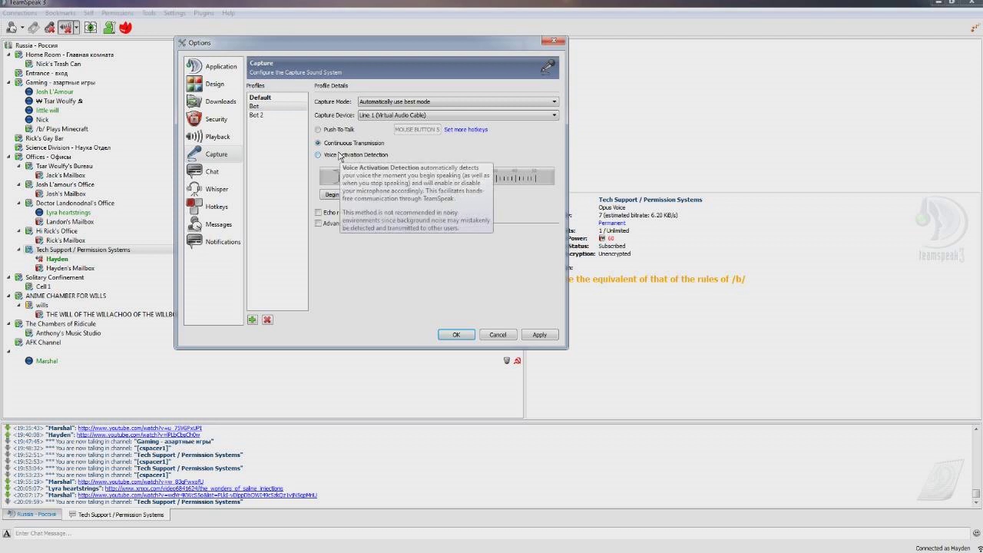
click(338, 155)
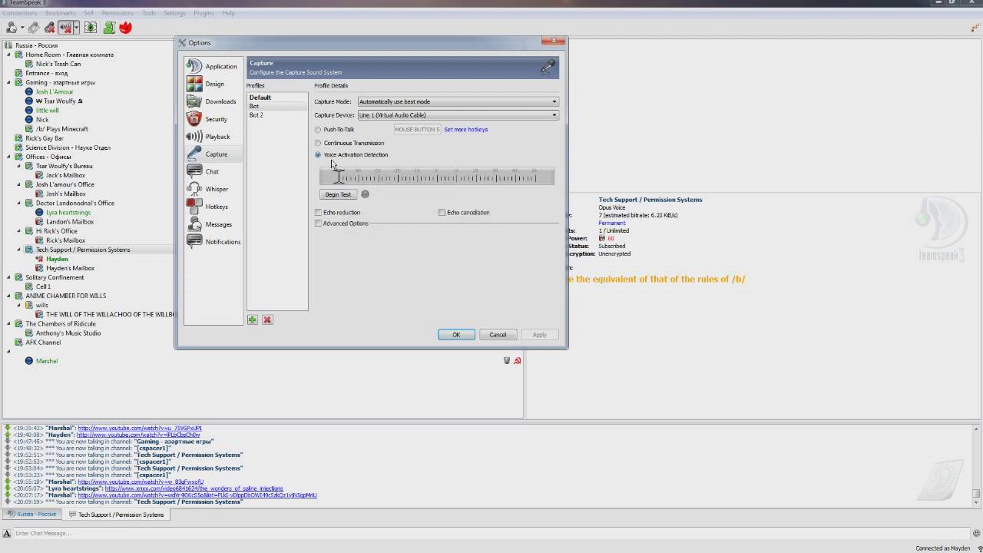
mouse_move(339, 176)
mouse_down()
mouse_move(358, 177)
mouse_move(335, 187)
mouse_up()
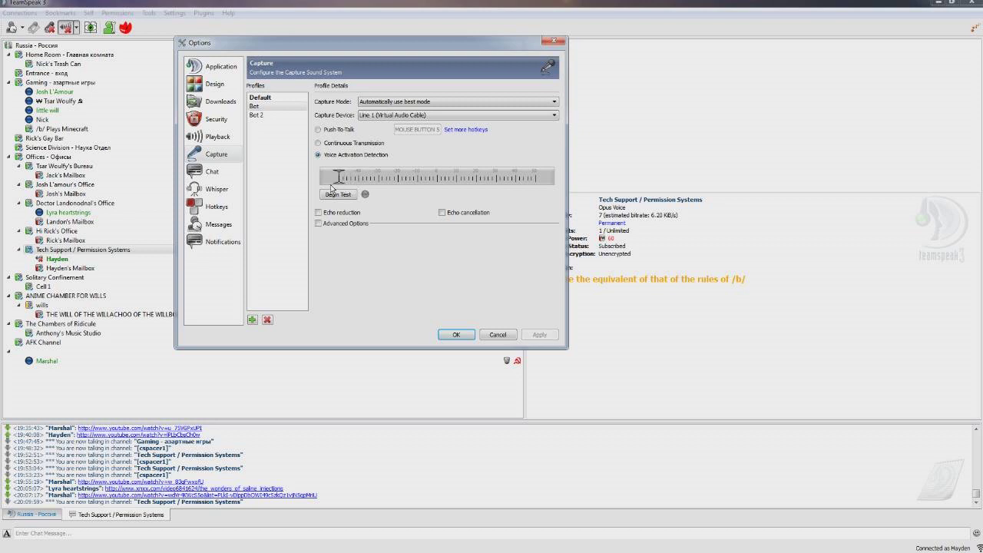
Step: Keep Line 1 as the capture device and save the options with OK
click(380, 115)
click(379, 118)
click(468, 338)
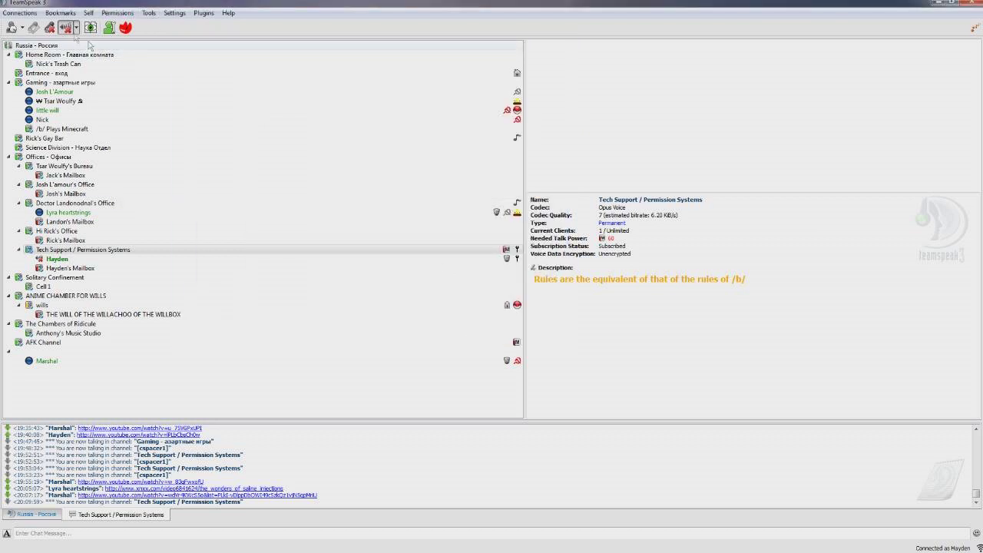
Step: Browse the Bookmarks menu and the Russia bookmark's actions to reach the bookmark manager
click(25, 13)
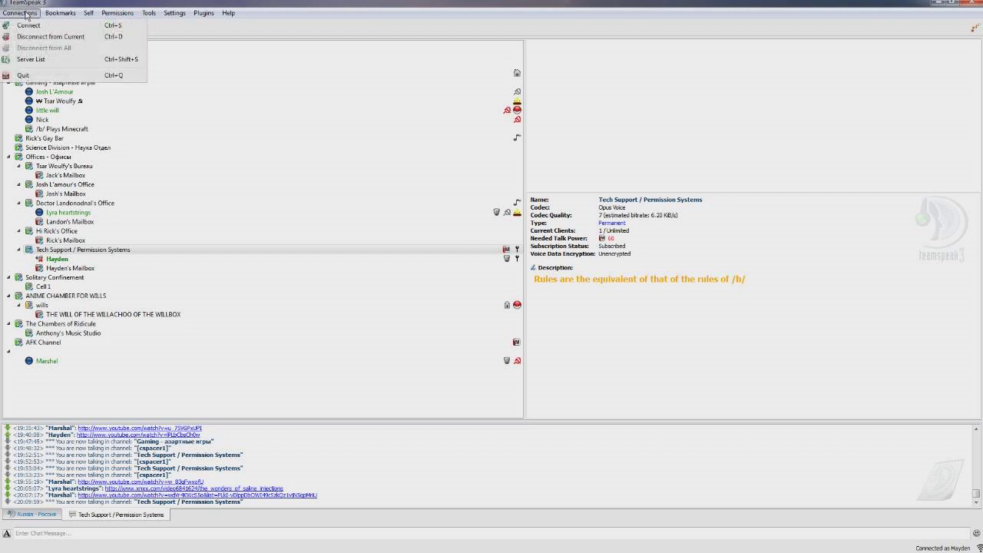
mouse_move(62, 14)
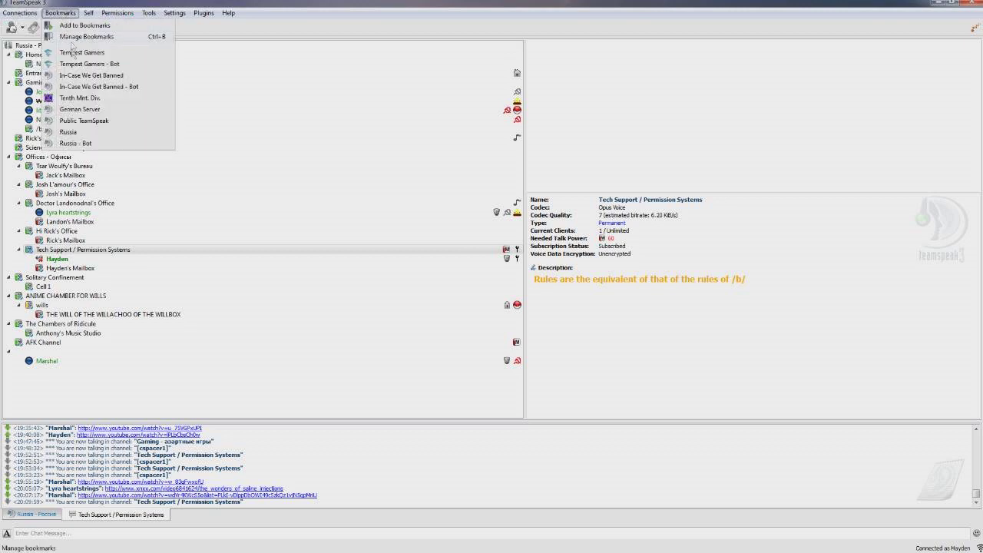
right_click(71, 137)
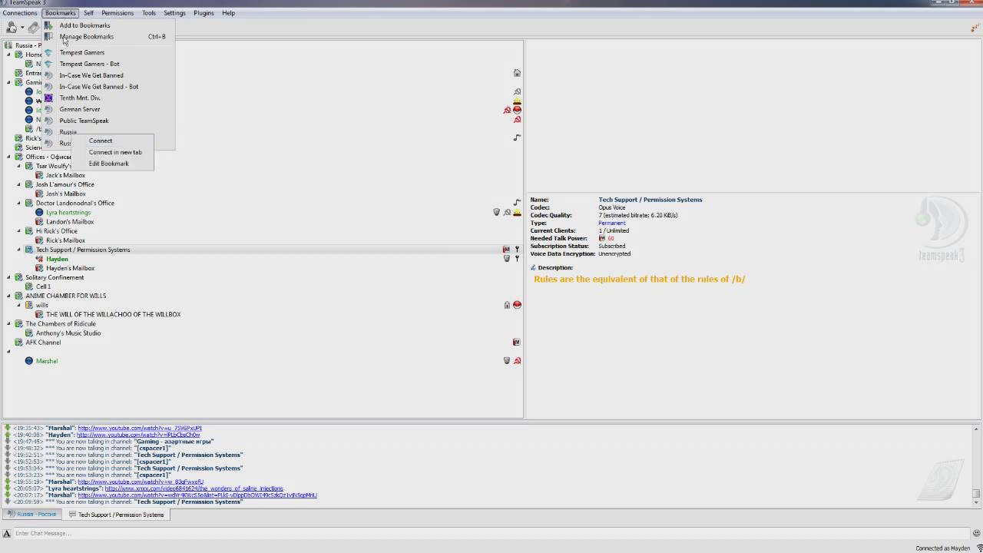
key(Escape)
key(Escape)
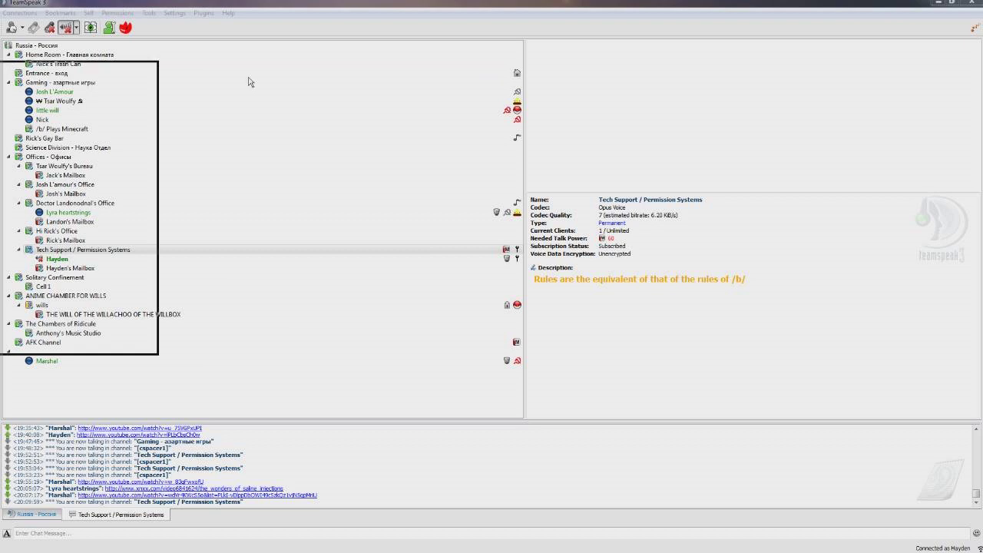
Step: Compare the details of the Russia and Russia - Bot bookmarks
click(313, 201)
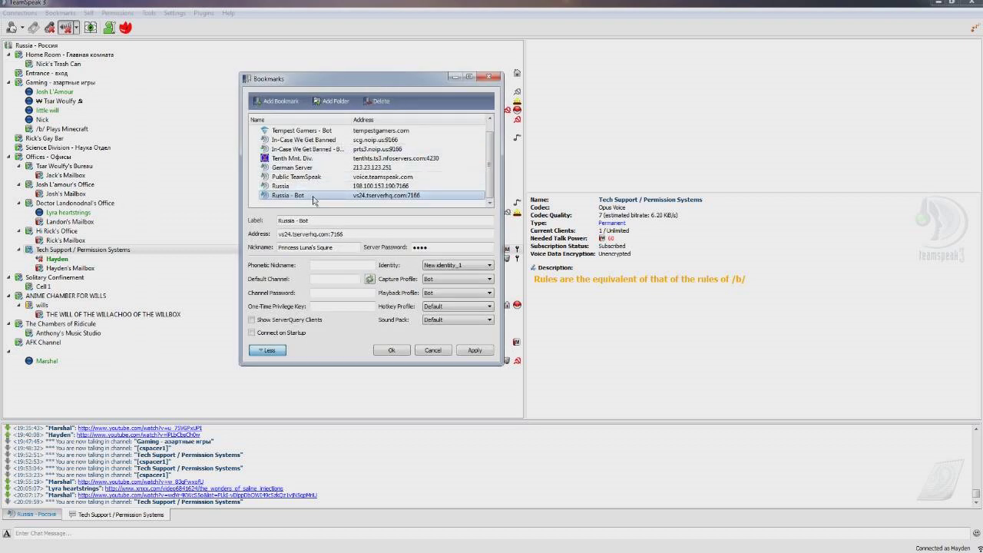
click(311, 187)
click(304, 196)
click(301, 190)
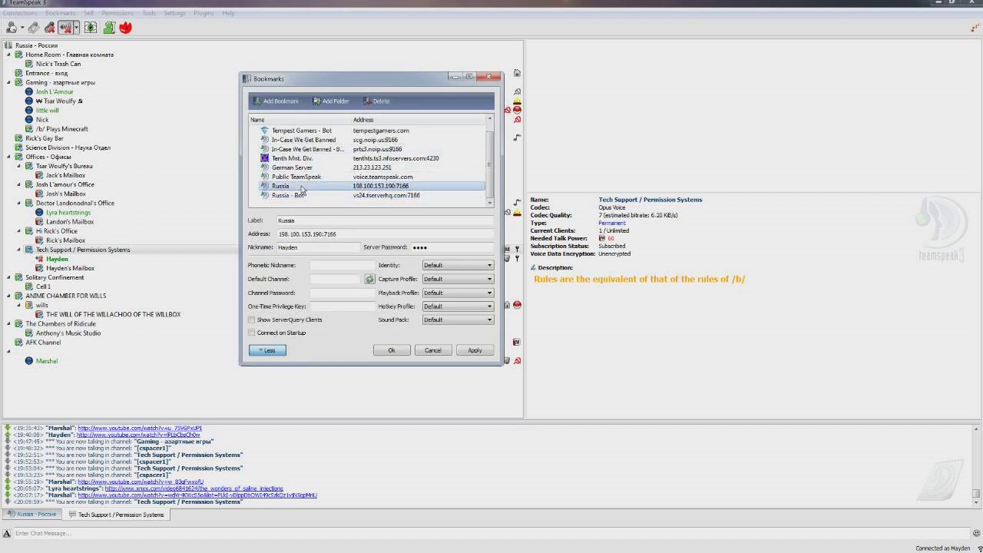
click(344, 196)
click(349, 188)
Step: Duplicate the Russia bookmark and clear the duplicate's label
right_click(331, 187)
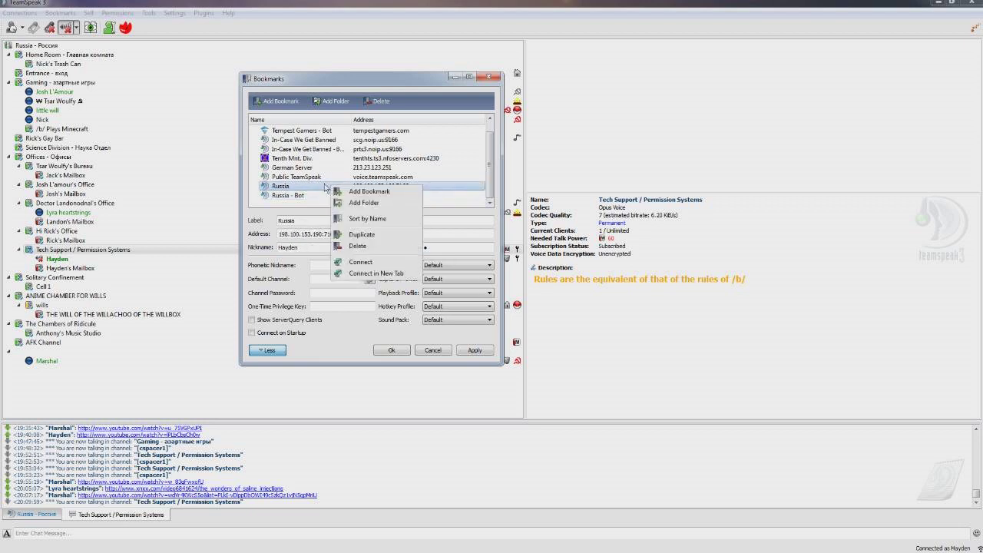
click(361, 234)
click(320, 192)
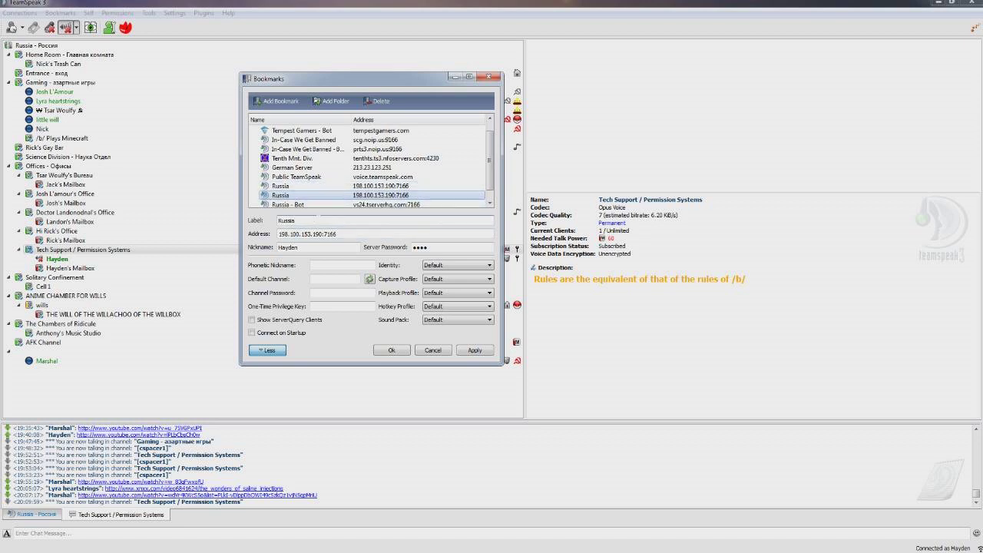
text(Rys)
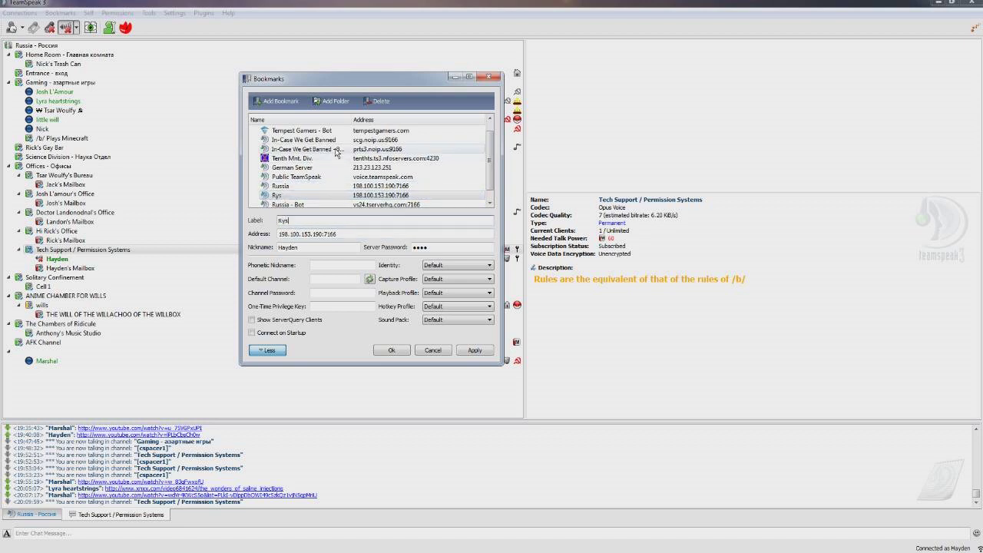
text(ussia)
key(BackSpace)
key(BackSpace)
key(BackSpace)
key(BackSpace)
key(BackSpace)
key(BackSpace)
key(BackSpace)
key(BackSpace)
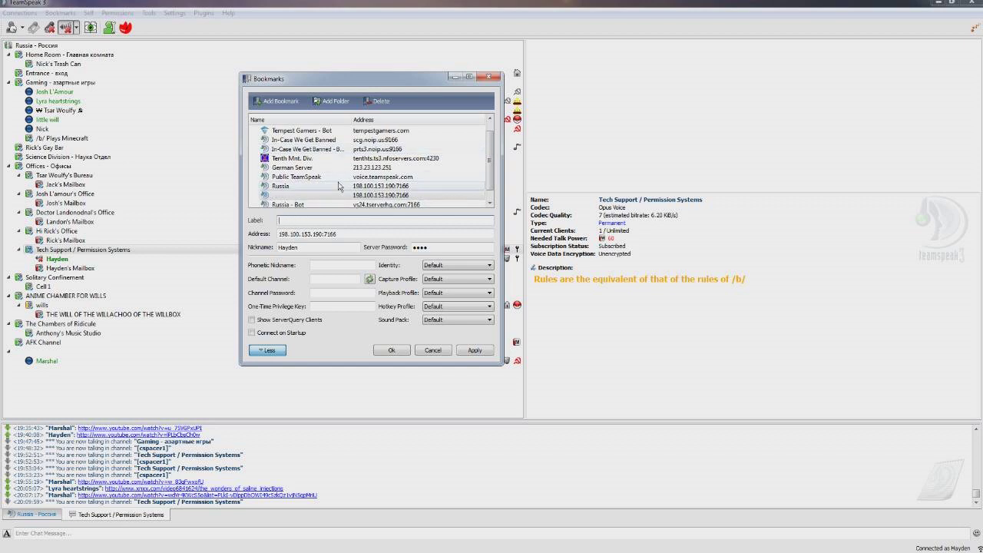
Step: Delete the blank bookmark entry under Russia
click(338, 185)
click(339, 196)
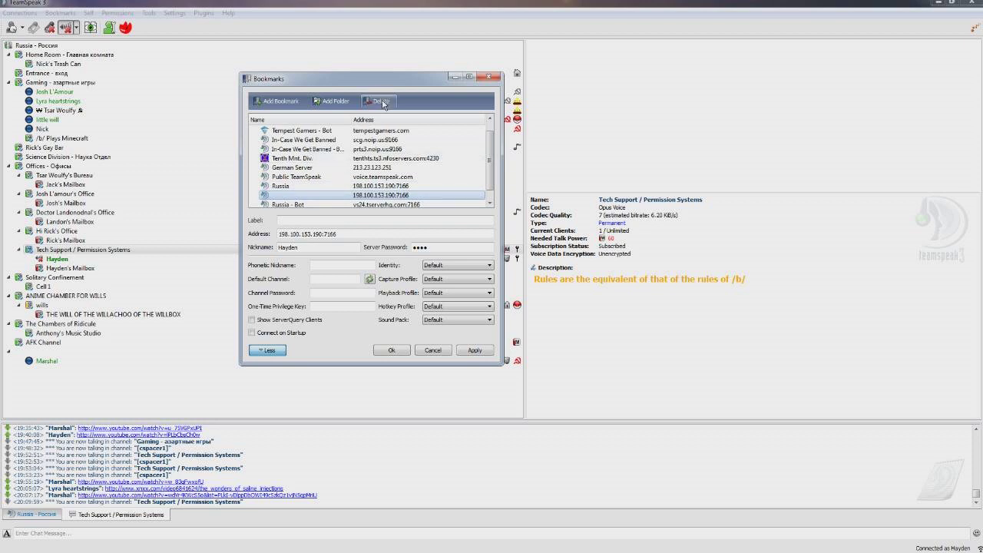
click(381, 102)
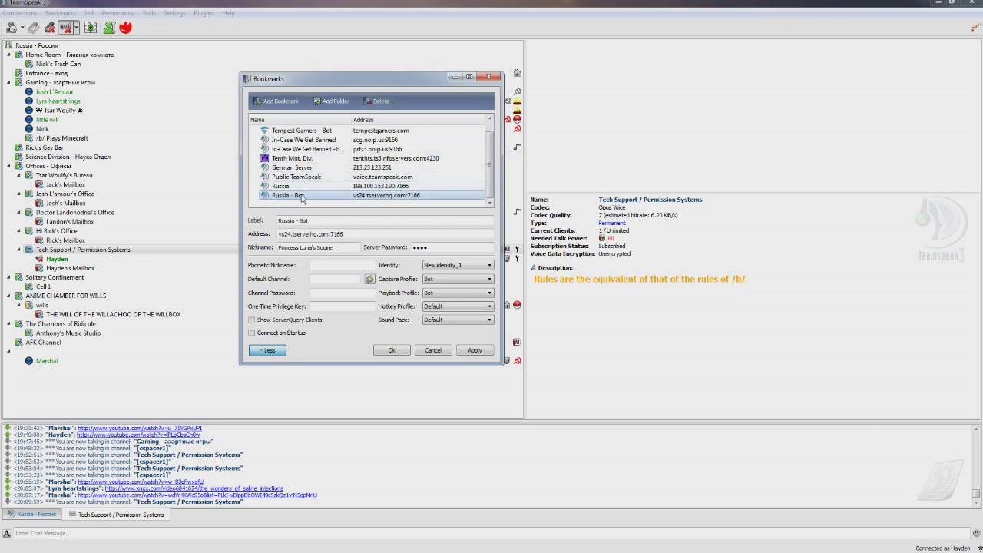
Step: Replace the bookmark's old nickname with the bot's nickname
click(332, 247)
key(ctrl+a)
key(End)
key(ctrl+a)
text(Ha)
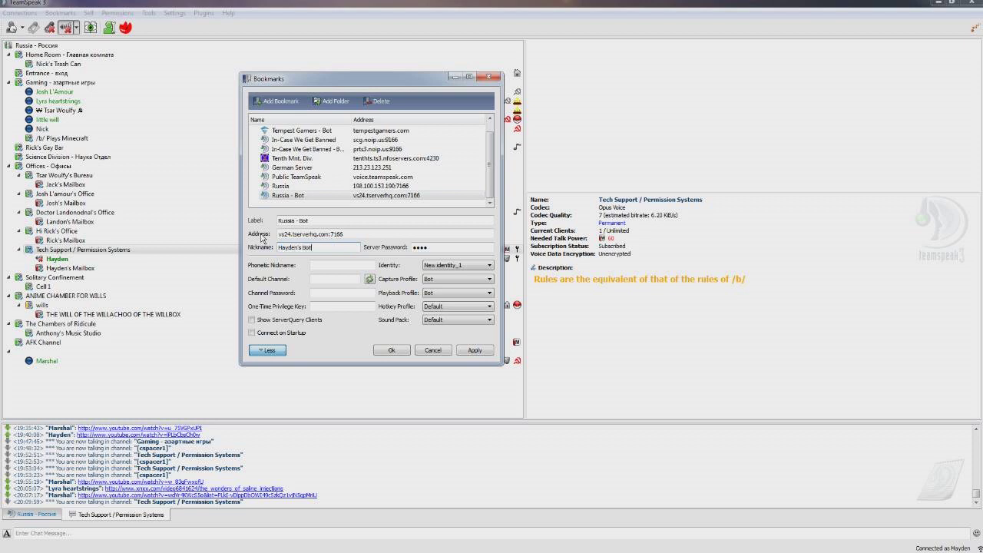
key(Tab)
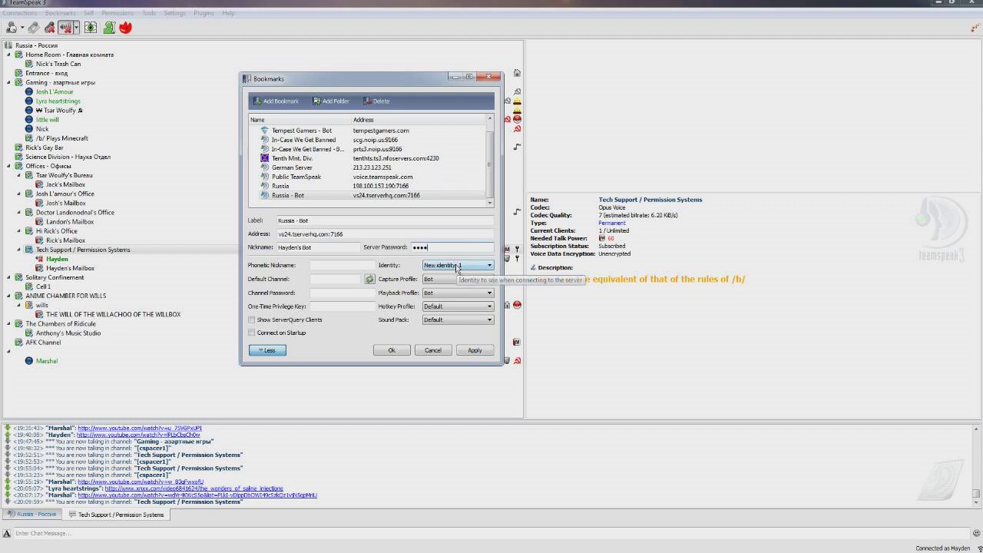
Step: Keep identity New identity_1 and the Bot capture profile, then hide the extra settings
click(479, 265)
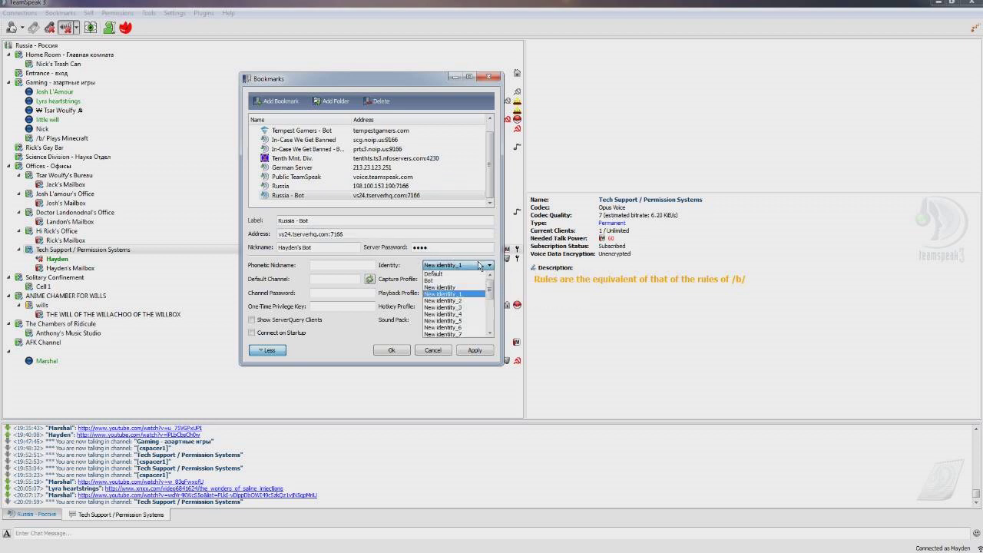
click(488, 265)
click(486, 266)
click(461, 265)
click(461, 265)
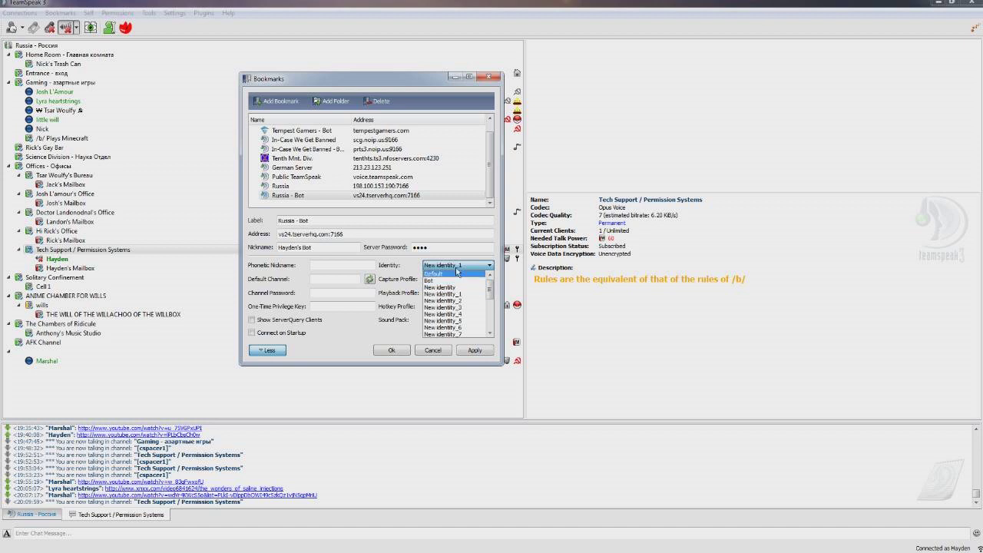
click(456, 268)
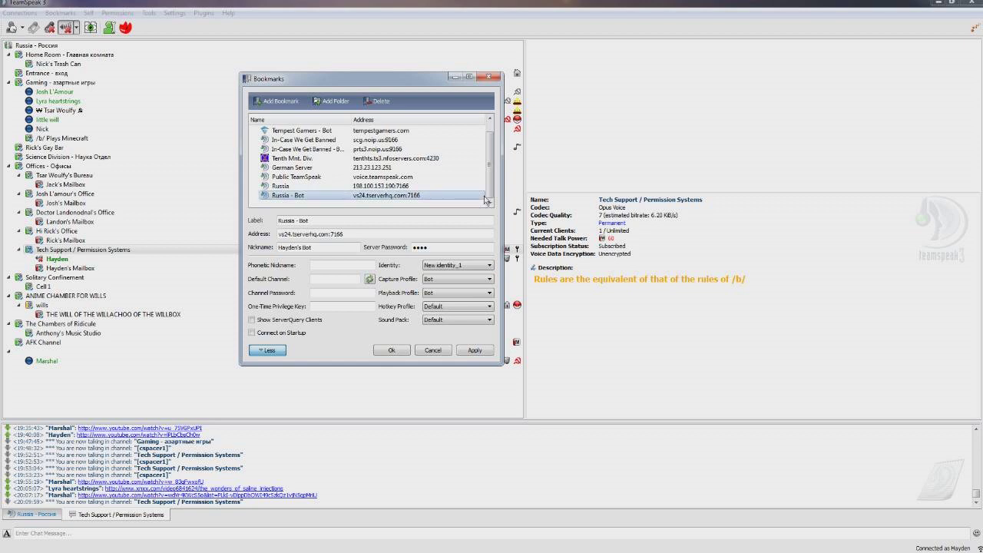
click(487, 266)
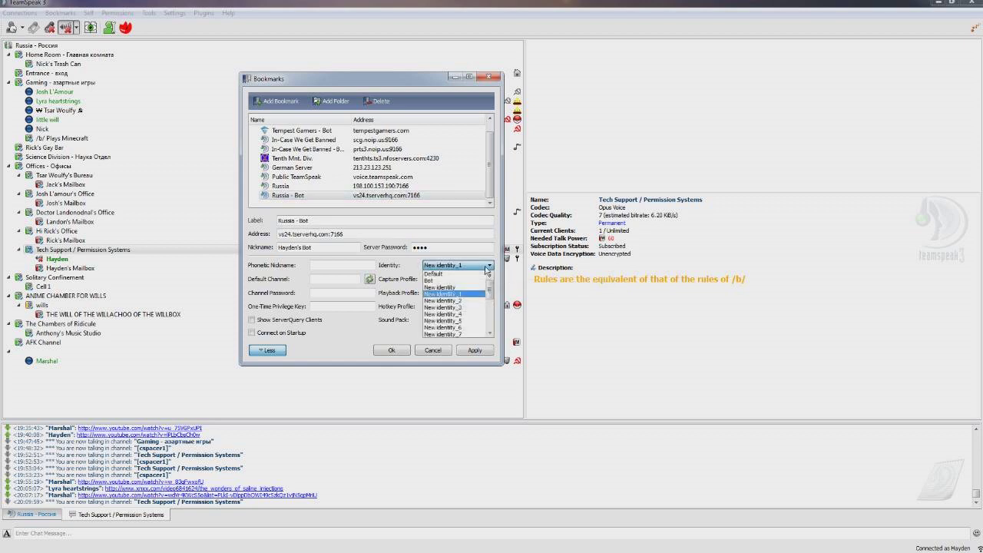
click(486, 266)
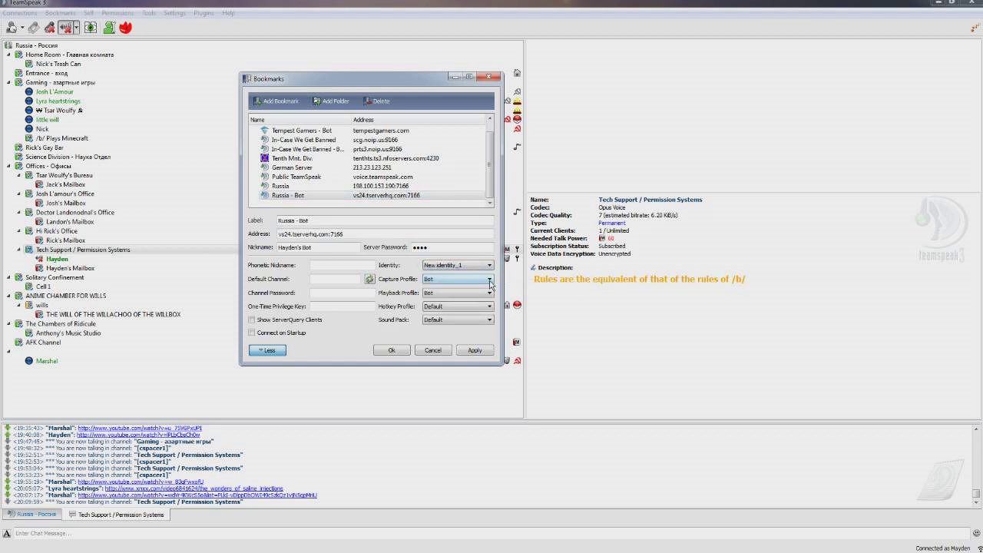
click(489, 281)
click(461, 292)
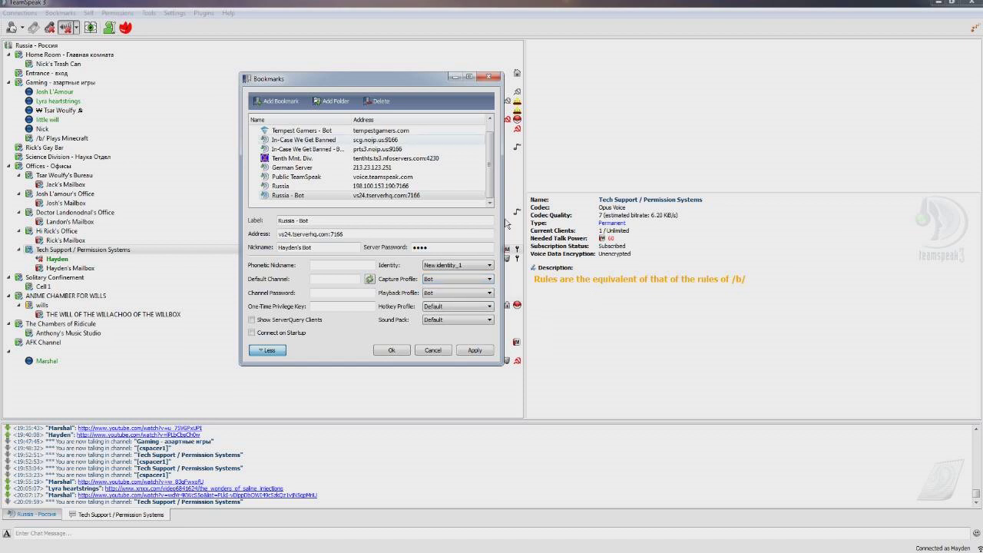
click(264, 353)
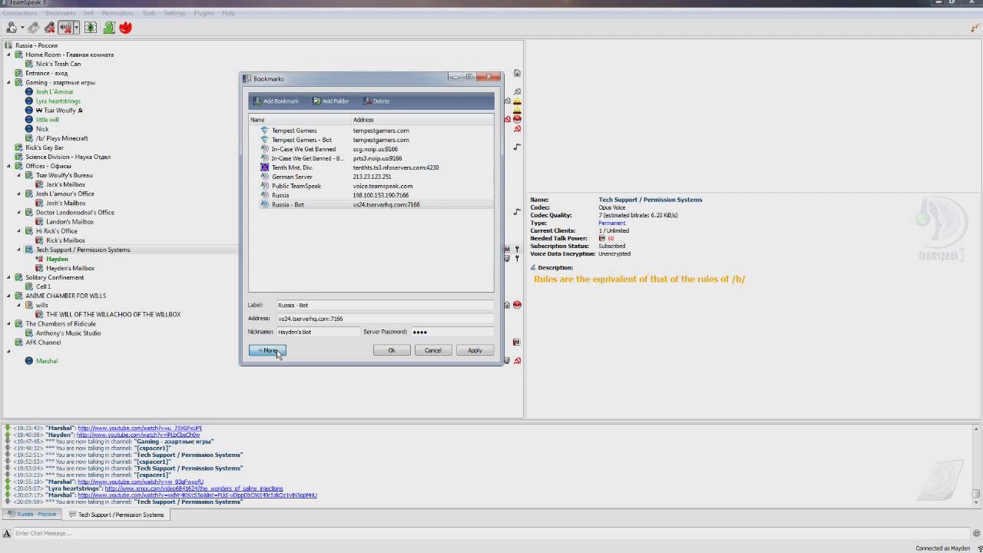
Step: Confirm Bot capture and playback profiles, then apply and save the Russia - Bot bookmark
click(276, 352)
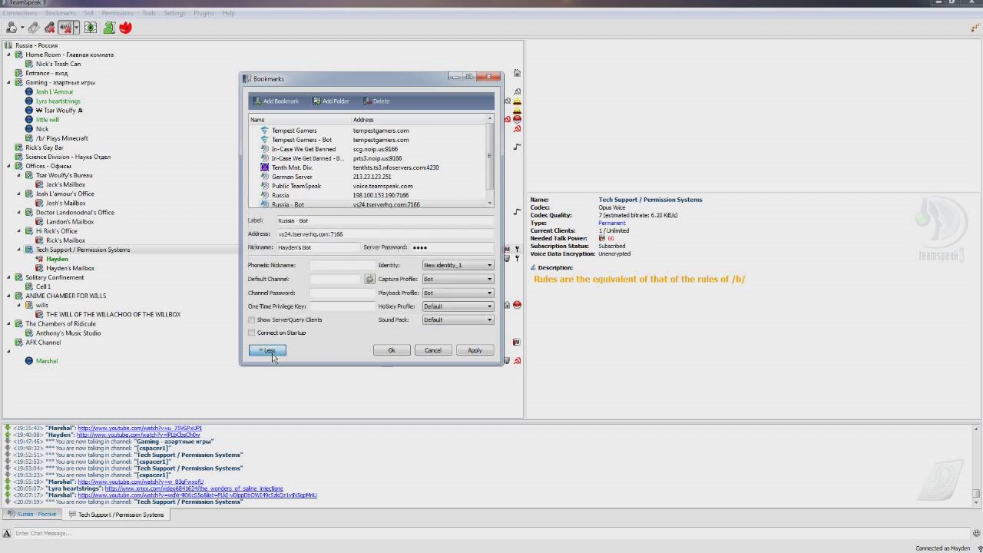
click(271, 355)
click(276, 352)
click(457, 281)
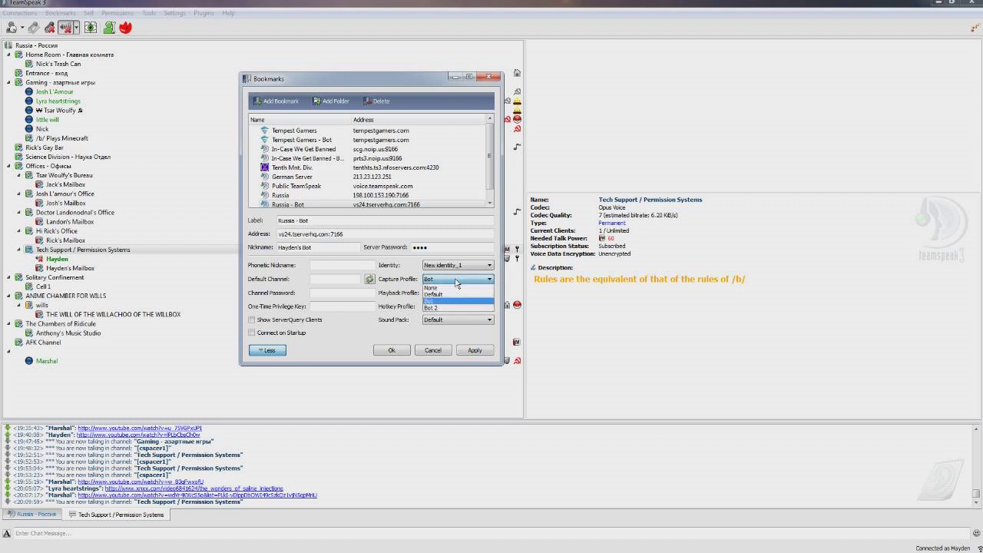
click(456, 281)
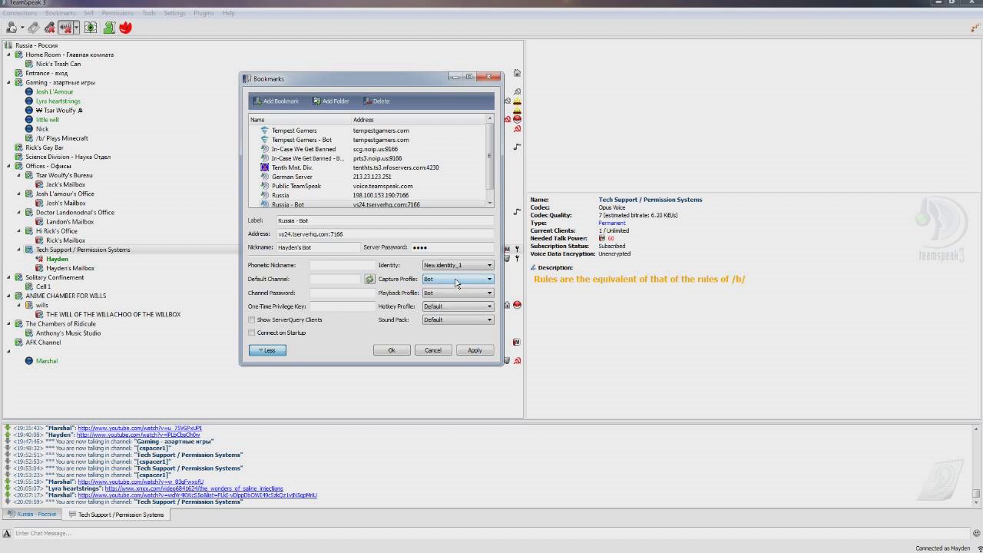
click(461, 294)
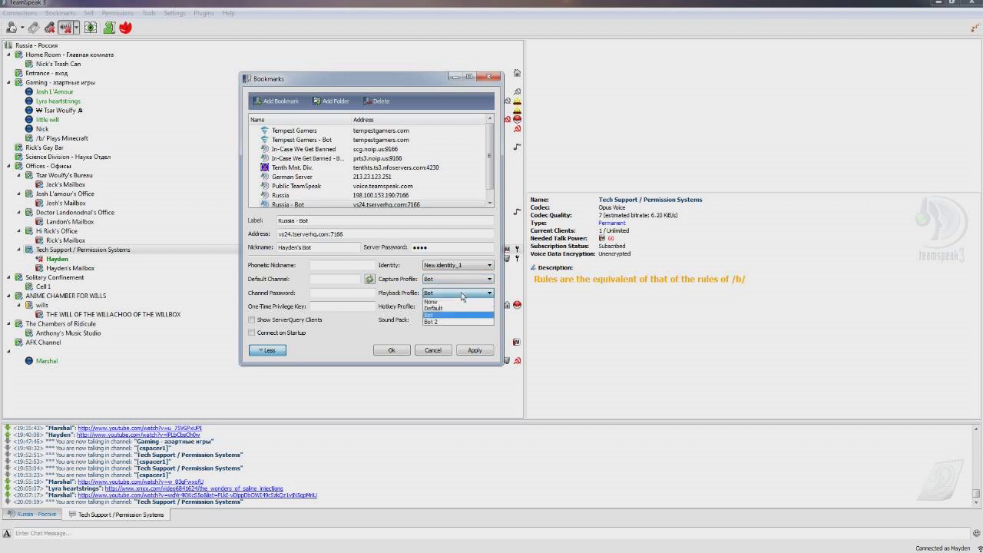
click(460, 292)
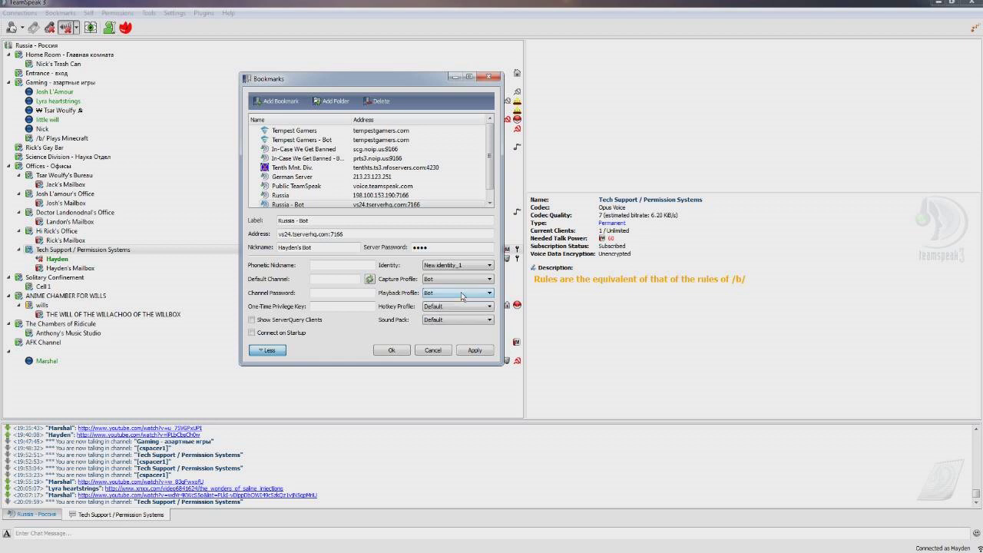
click(475, 351)
click(408, 350)
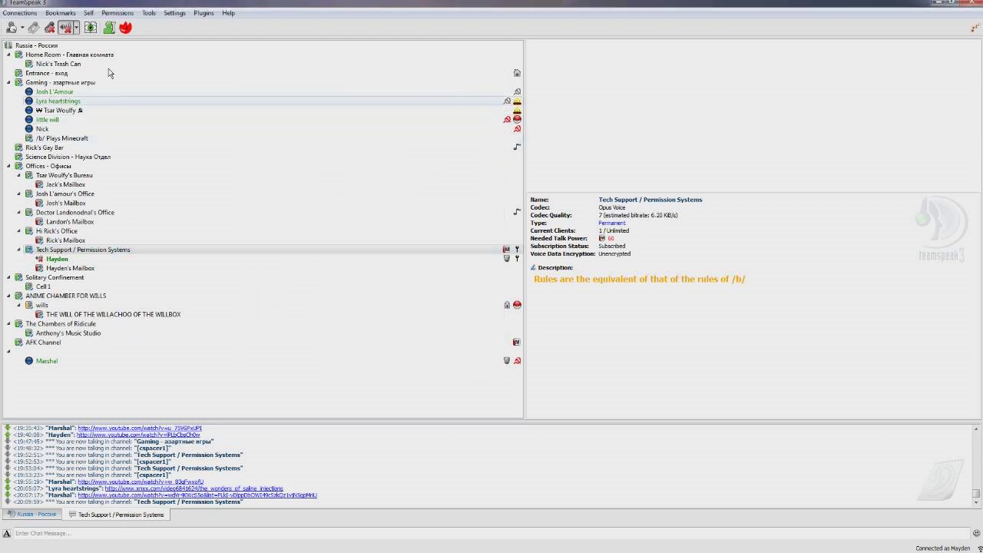
Step: Connect to the Russia - Bot bookmark in a new tab from the Bookmarks menu
click(62, 14)
click(63, 14)
click(63, 14)
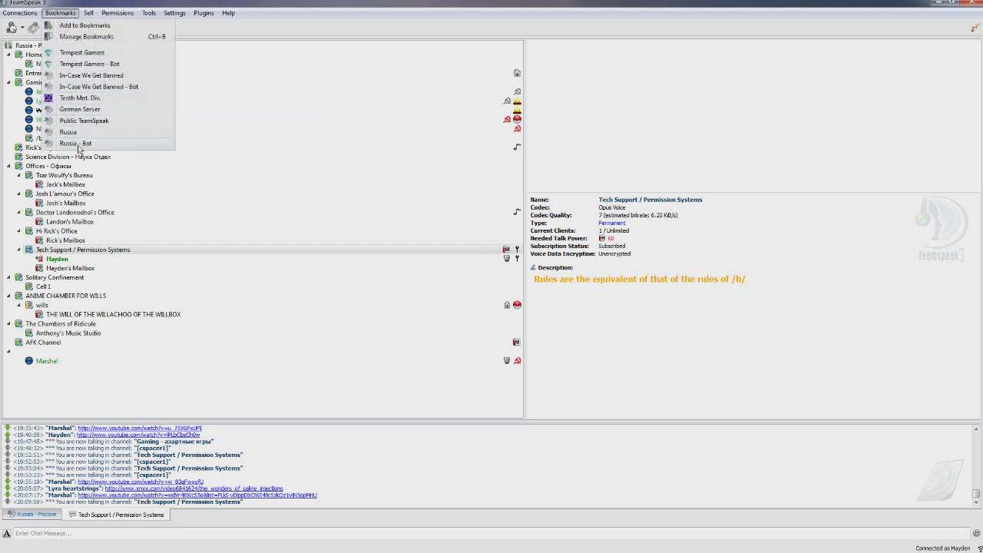
mouse_move(80, 150)
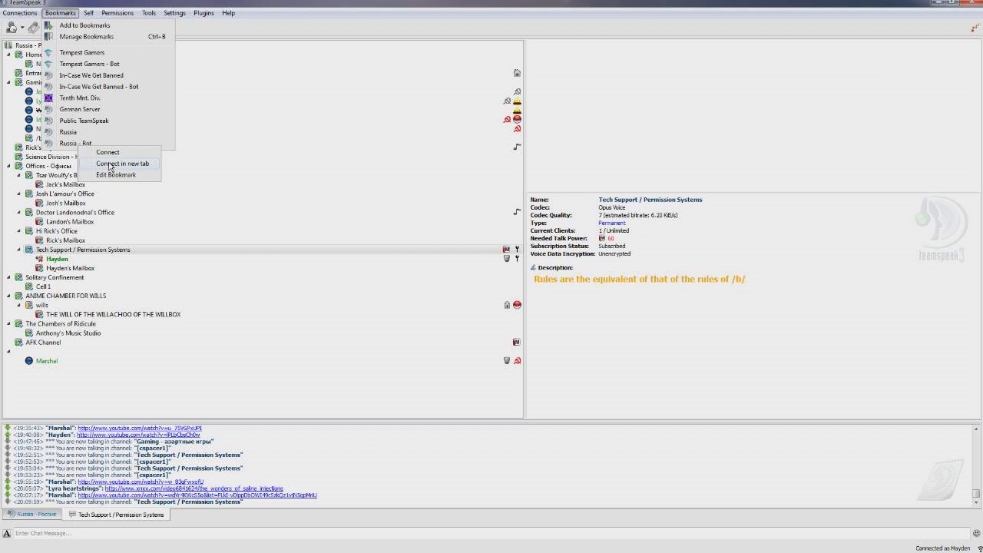
click(111, 165)
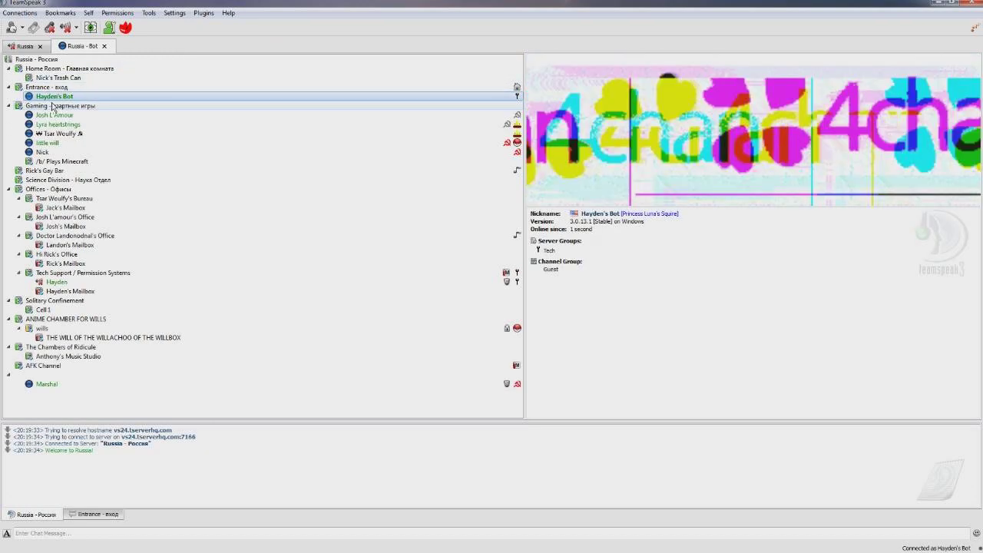
Step: Move the bot into Tech Support / Permission Systems and check it from both connection tabs
double_click(82, 272)
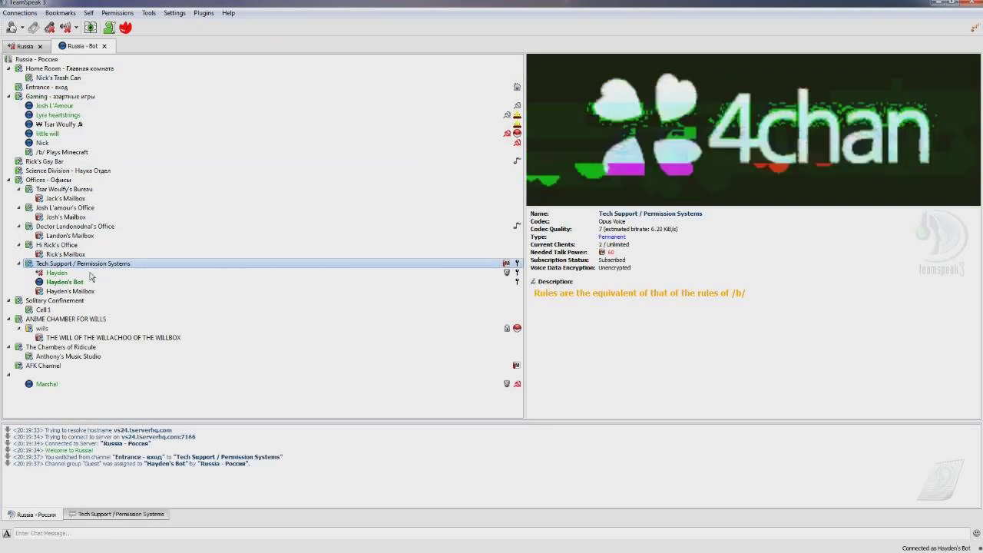
click(25, 46)
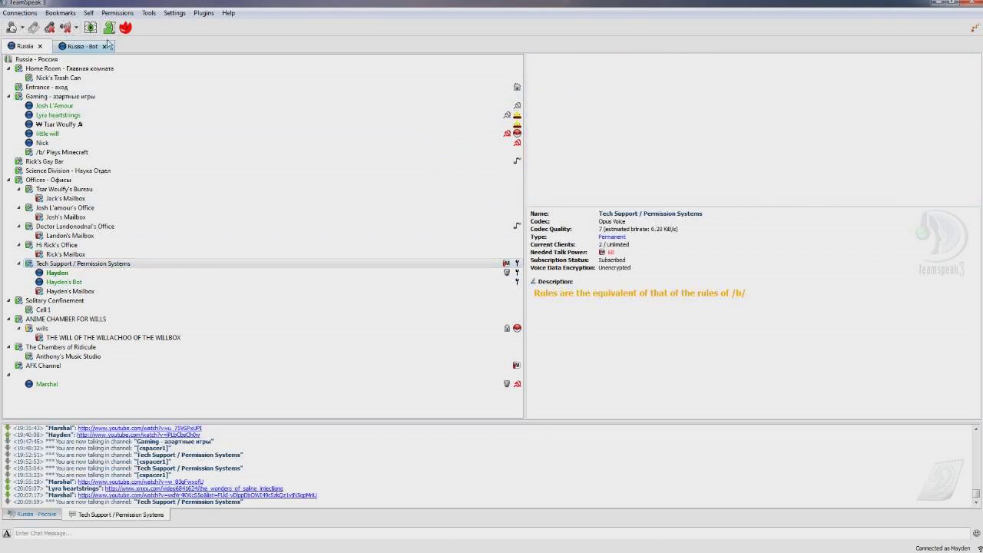
click(79, 47)
click(25, 46)
click(67, 282)
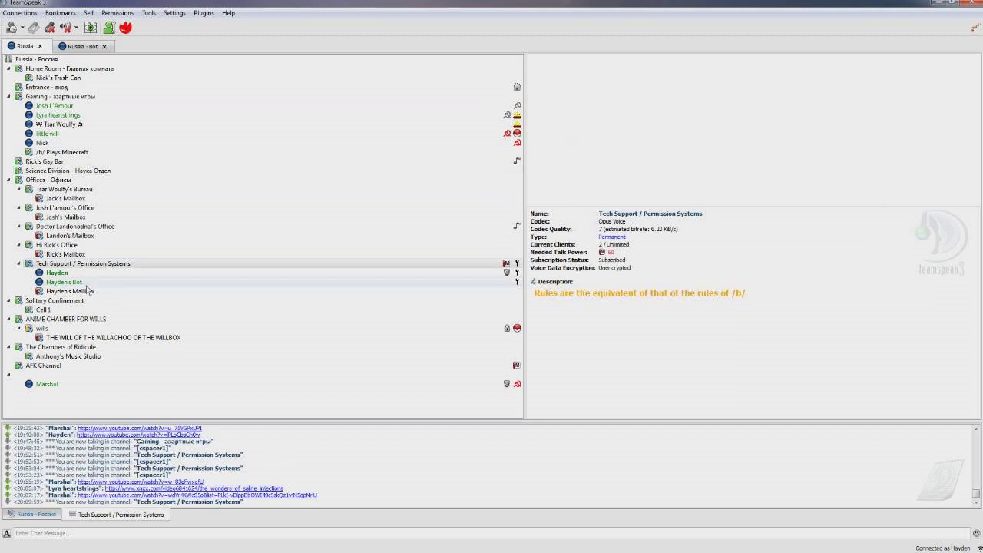
click(79, 46)
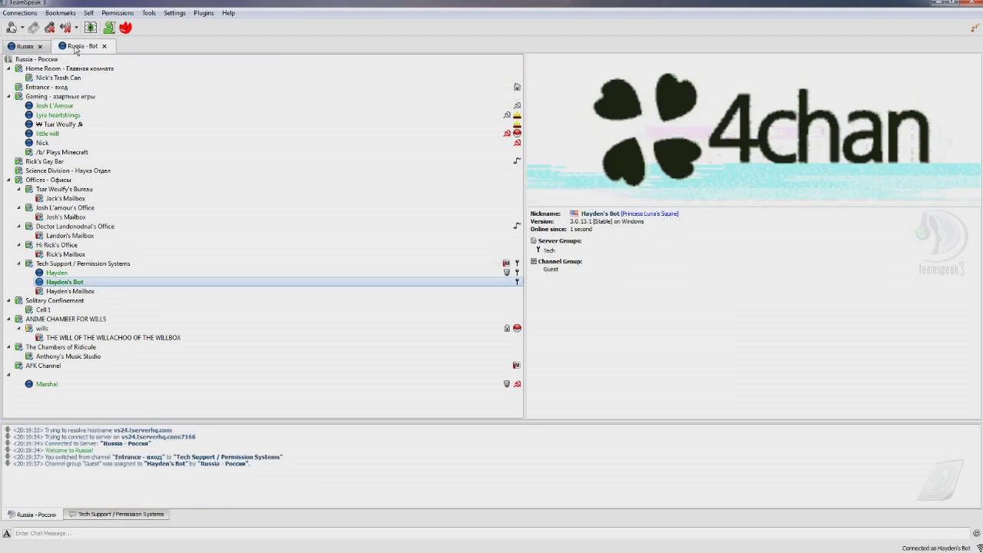
click(26, 46)
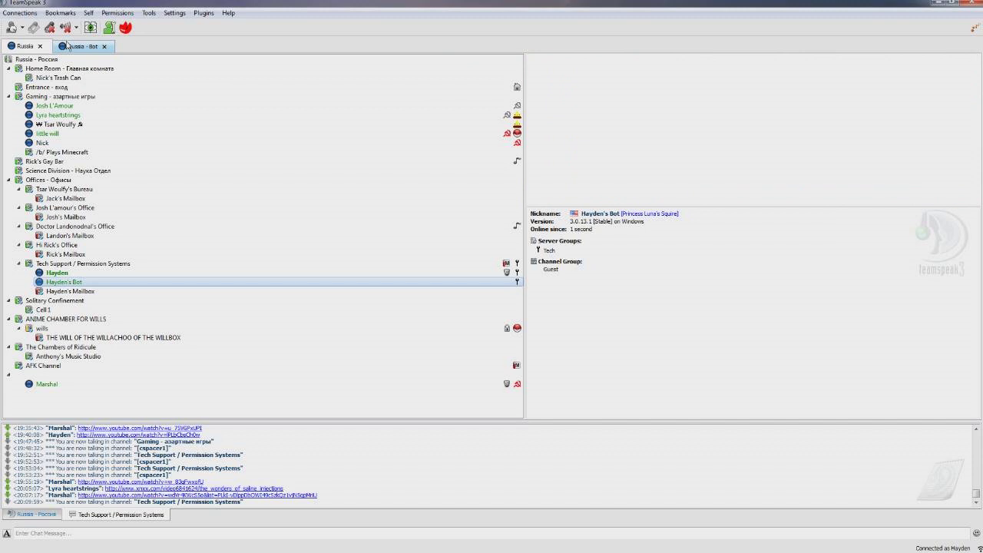